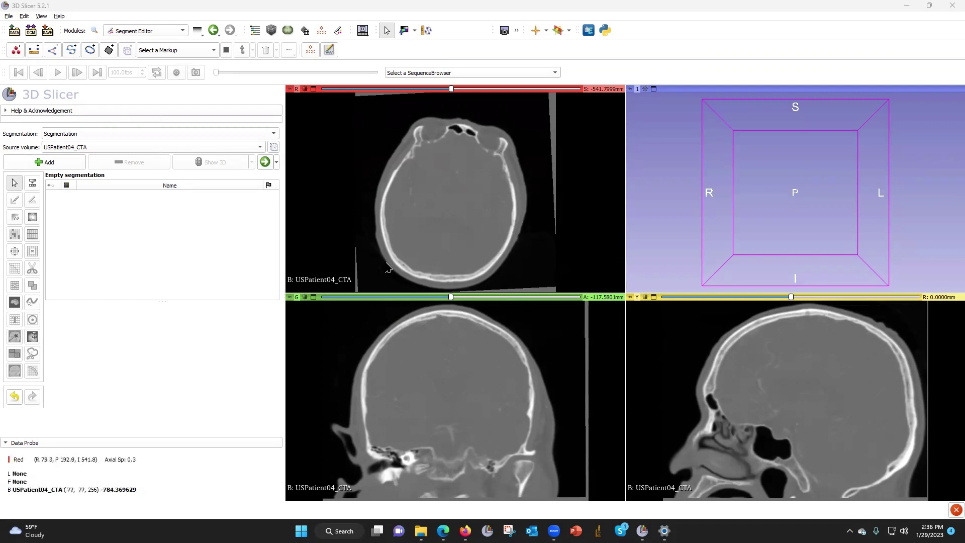
Stay in Segment Editor, add Segment_1 to the USPatient04_CTA segmentation, and bring up Threshold
{"action": "left_click", "coordinate": [168, 31]}
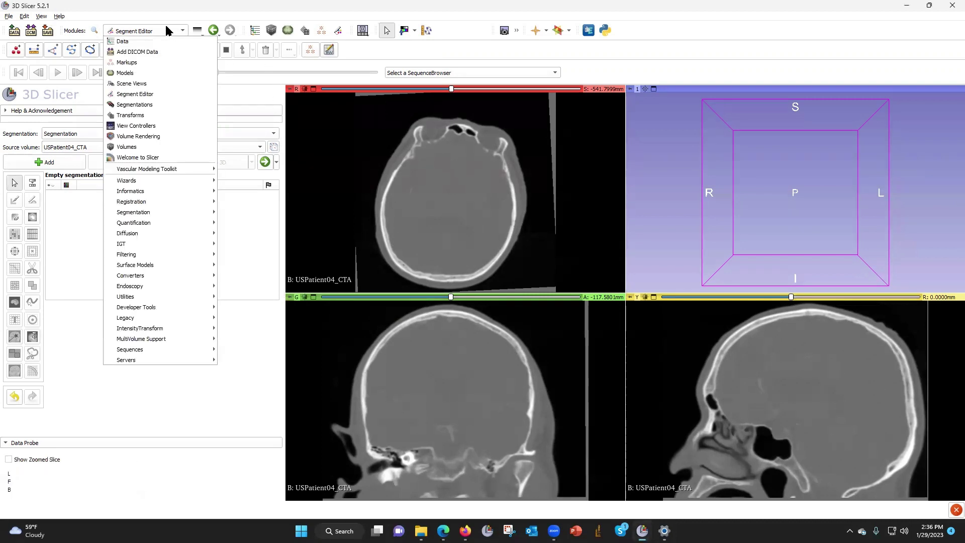
{"action": "left_click", "coordinate": [191, 97]}
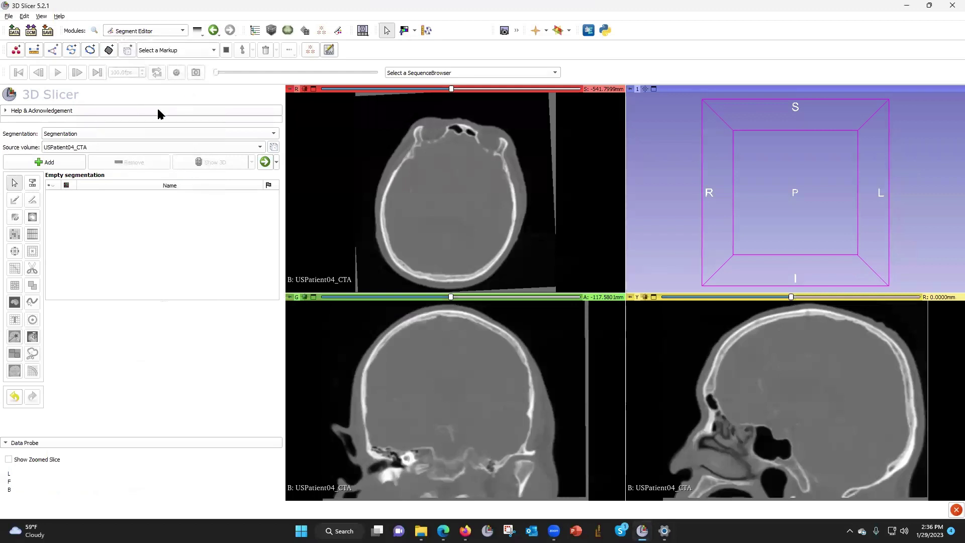
{"action": "left_click", "coordinate": [47, 163]}
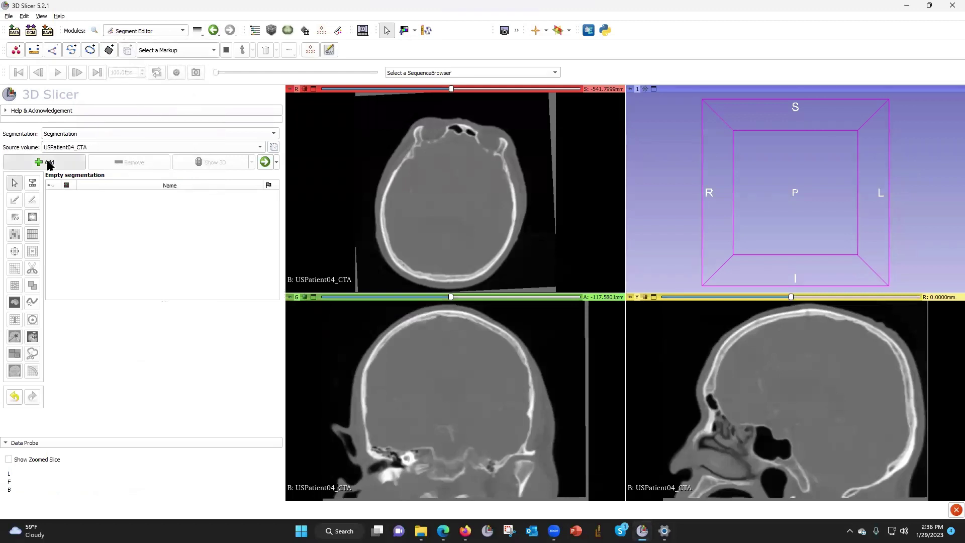
{"action": "left_click", "coordinate": [32, 183]}
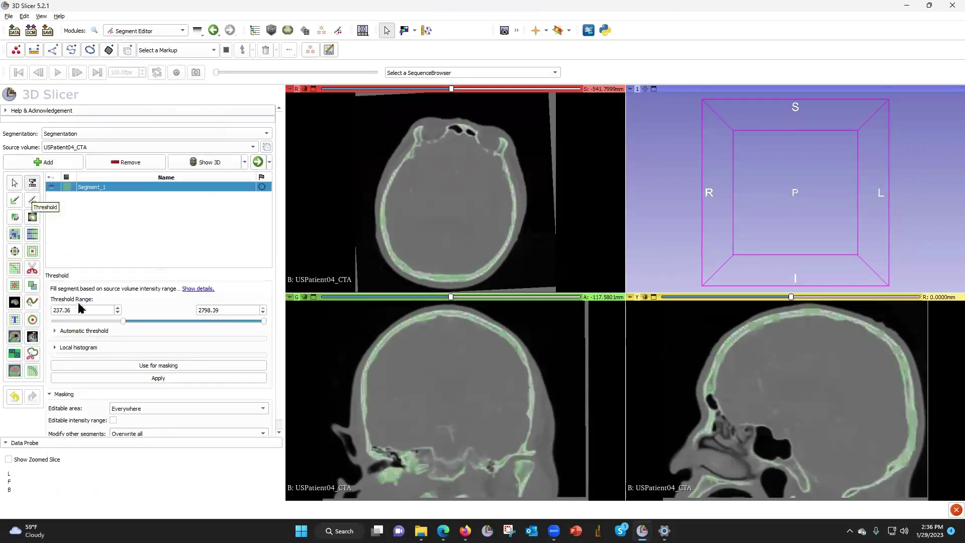
Set the threshold minimum to 300 and show a maximized axial slice with a brain window
{"action": "left_click_drag", "start_coordinate": [78, 311], "coordinate": [51, 312]}
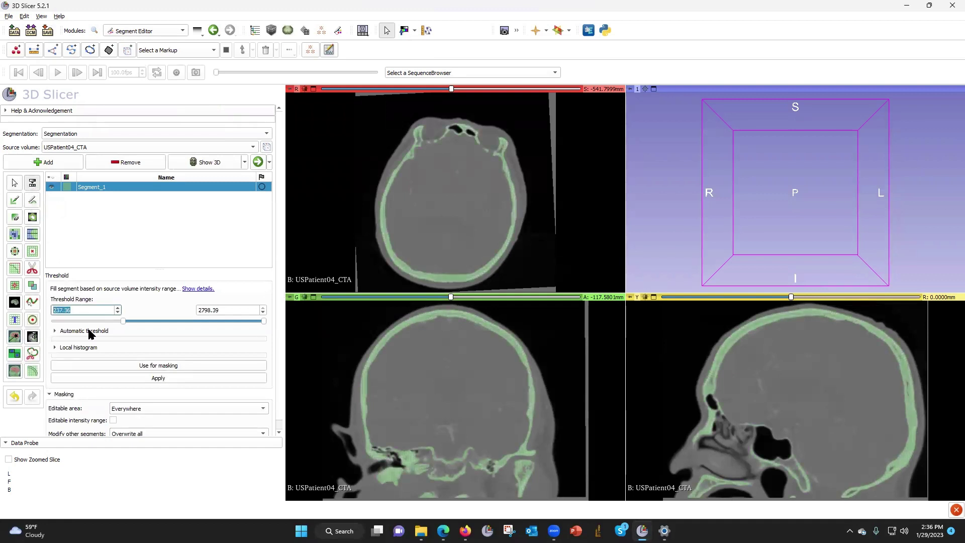
{"action": "type", "text": "300"}
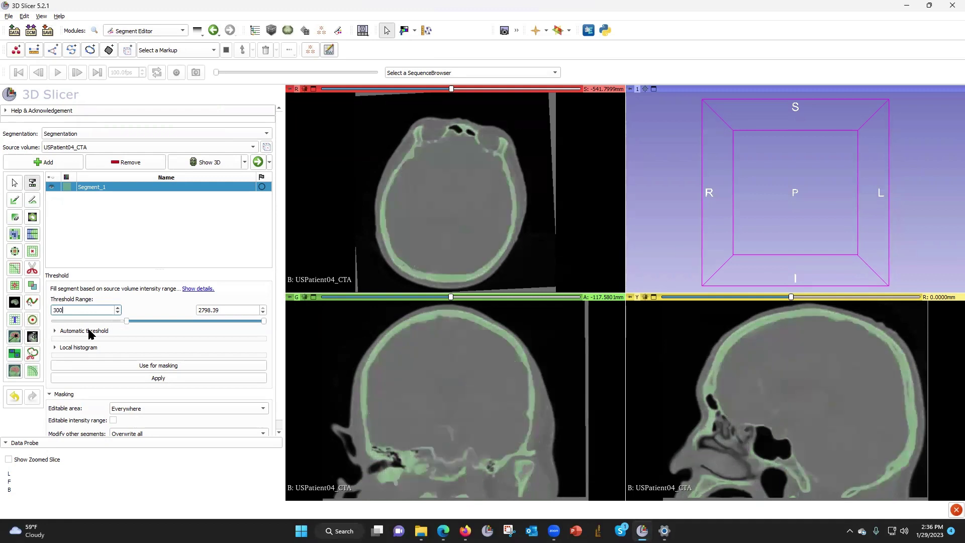
{"action": "left_click", "coordinate": [312, 89]}
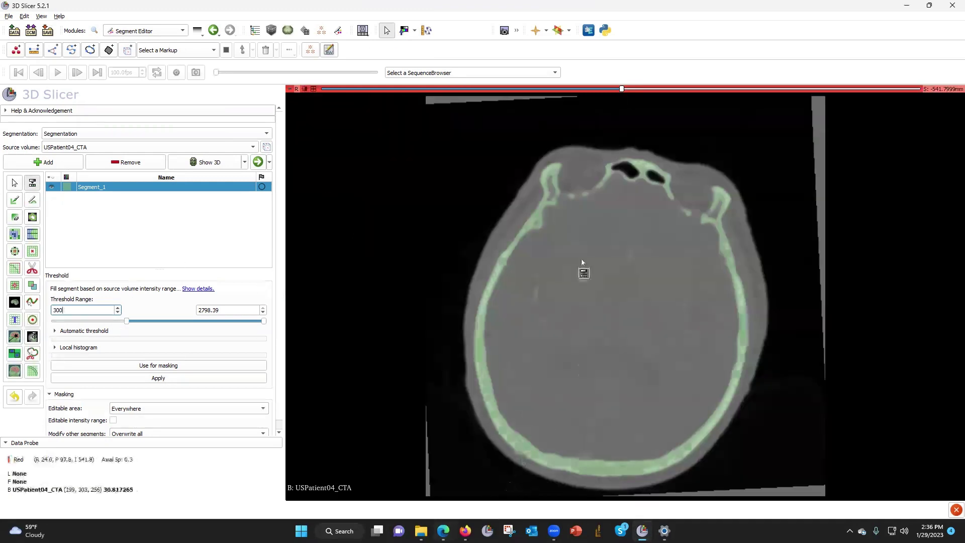
{"action": "left_click_drag", "start_coordinate": [622, 89], "coordinate": [712, 89]}
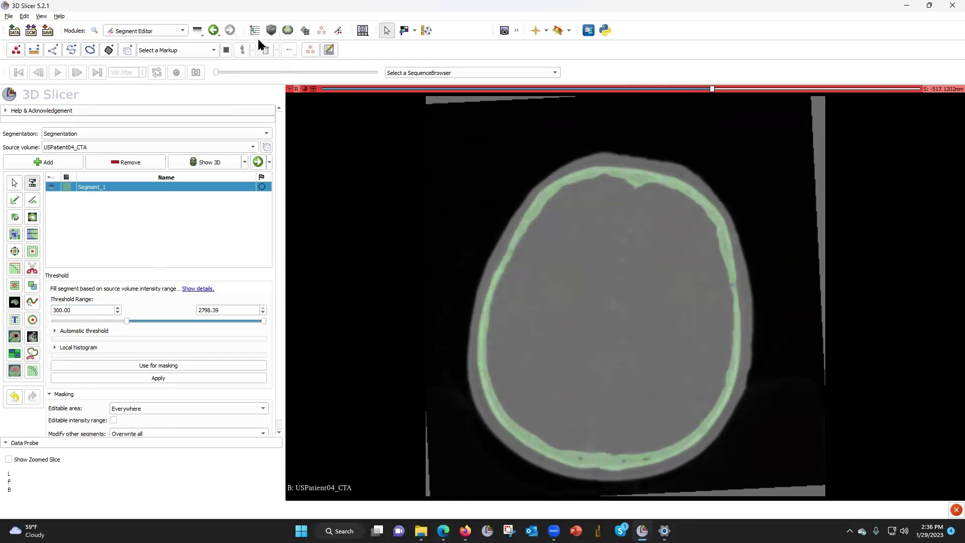
{"action": "left_click", "coordinate": [403, 31]}
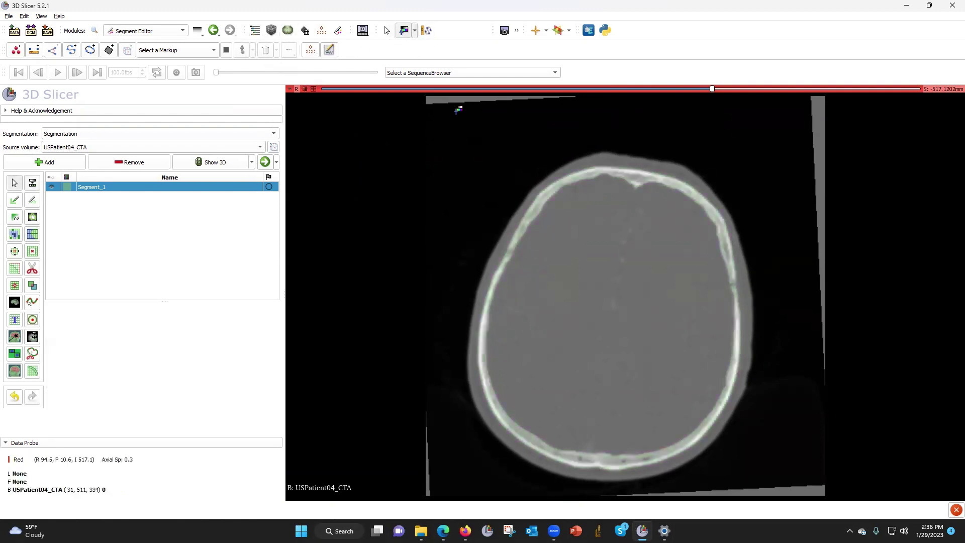
{"action": "left_click_drag", "start_coordinate": [577, 281], "coordinate": [358, 291]}
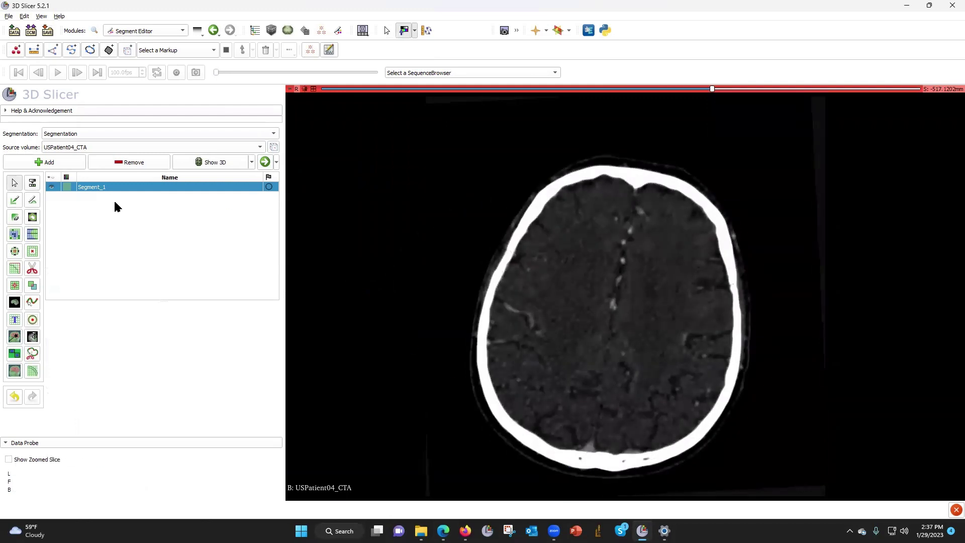
Apply the 300-and-up threshold to Segment_1 and toggle its visibility to check the skull
{"action": "left_click", "coordinate": [32, 182]}
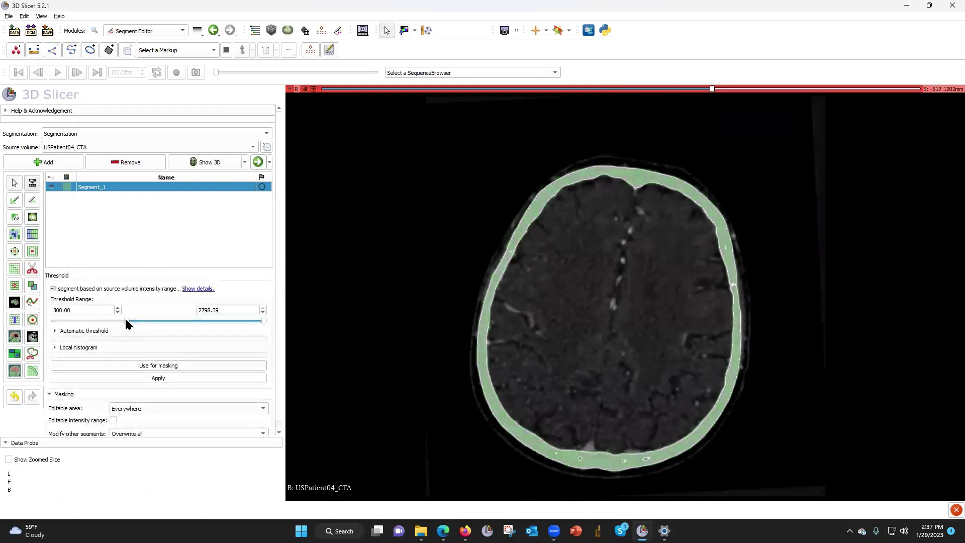
{"action": "mouse_move", "coordinate": [125, 317]}
{"action": "left_mouse_down"}
{"action": "mouse_move", "coordinate": [104, 318]}
{"action": "mouse_move", "coordinate": [118, 318]}
{"action": "left_mouse_up"}
{"action": "double_click", "coordinate": [82, 310]}
{"action": "type", "text": "300"}
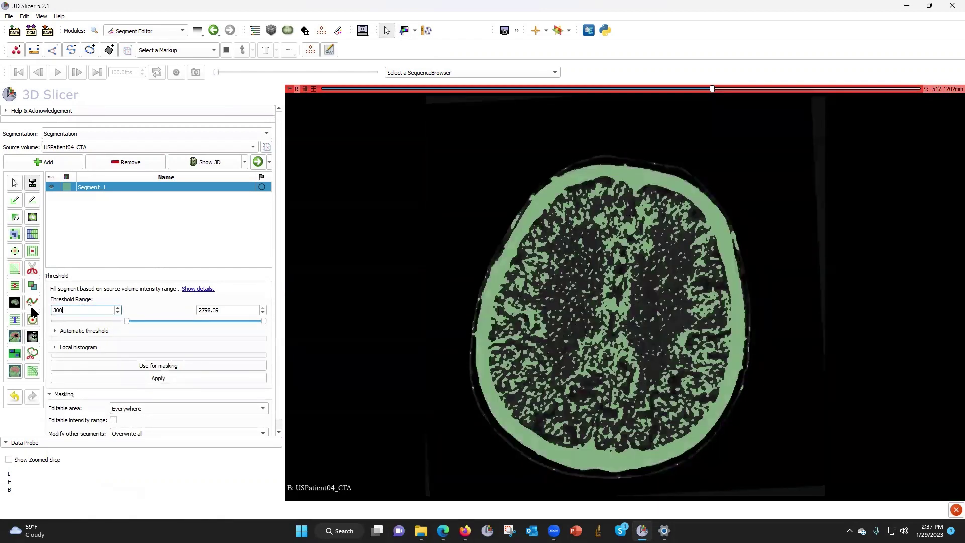
{"action": "left_click", "coordinate": [158, 378]}
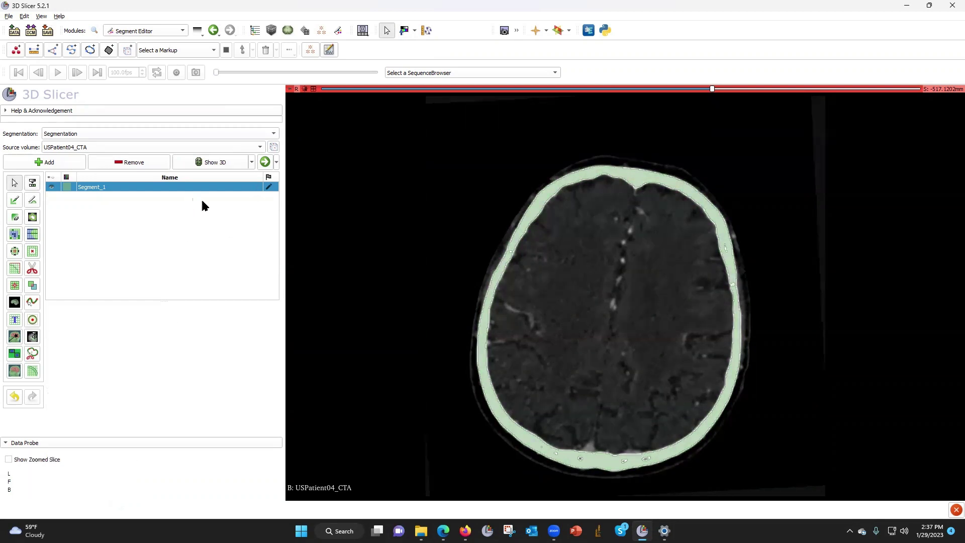
{"action": "left_click", "coordinate": [52, 187]}
{"action": "left_click", "coordinate": [52, 188]}
Grow Segment_1 outward with a 1.00 mm Margin
{"action": "left_click", "coordinate": [15, 252]}
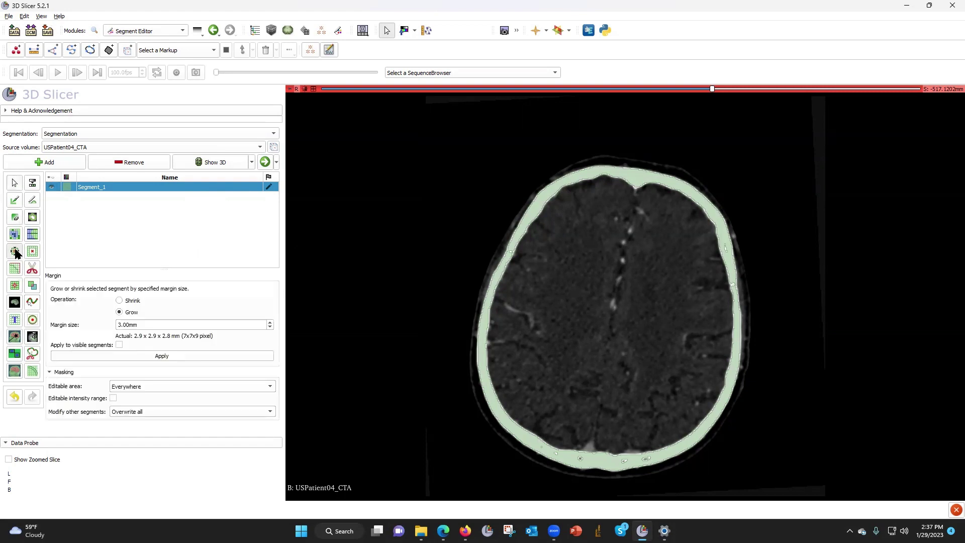
{"action": "left_click_drag", "start_coordinate": [122, 327], "coordinate": [111, 327]}
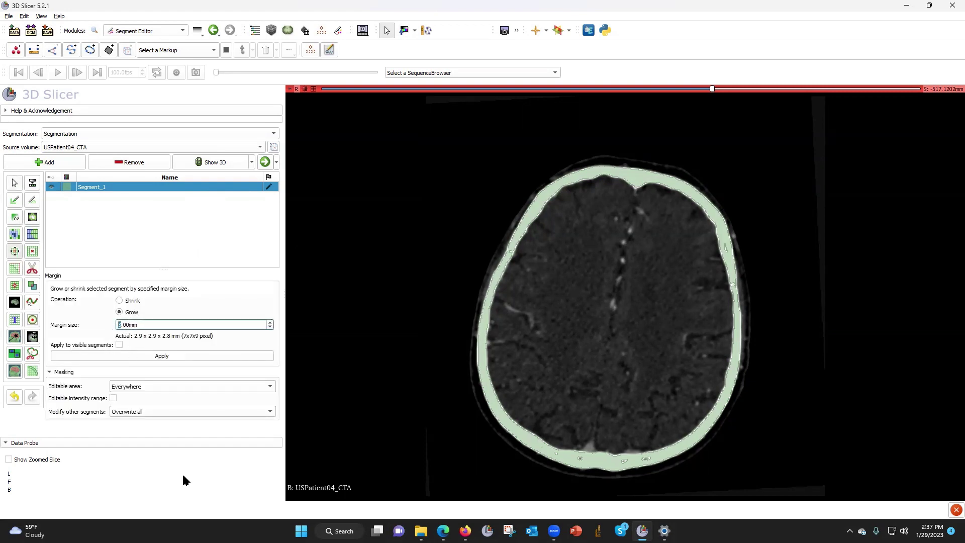
{"action": "type", "text": "1"}
{"action": "left_click", "coordinate": [151, 355]}
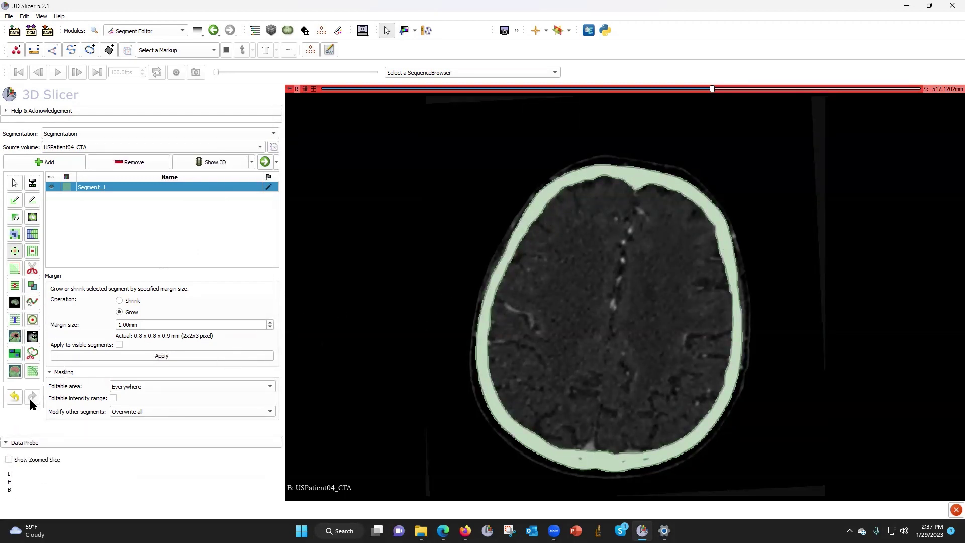
Wrap Solidify Segment_1 to its largest cavity with Split cavities set to 30 mm
{"action": "left_click", "coordinate": [33, 372]}
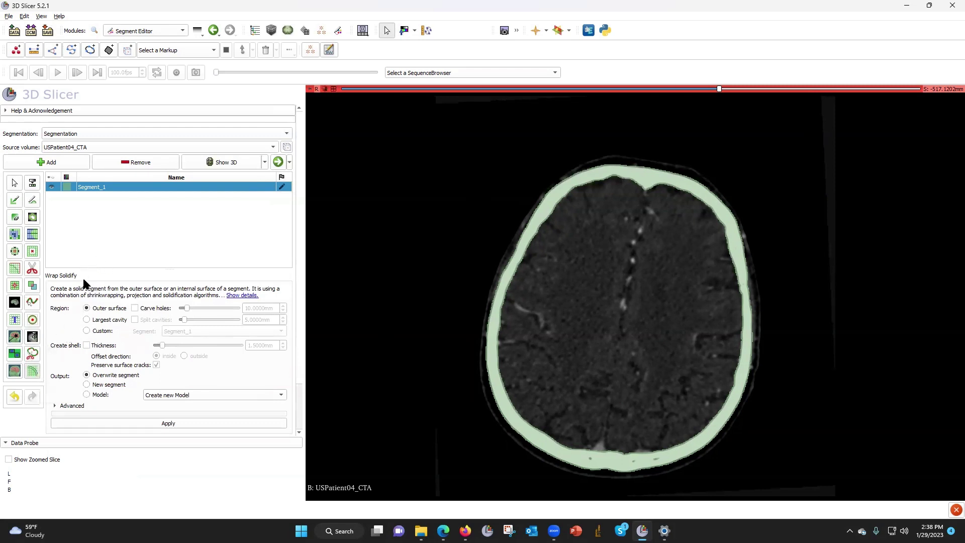
{"action": "left_click", "coordinate": [88, 321]}
{"action": "left_click", "coordinate": [135, 319]}
{"action": "left_click", "coordinate": [244, 322]}
{"action": "type", "text": "30"}
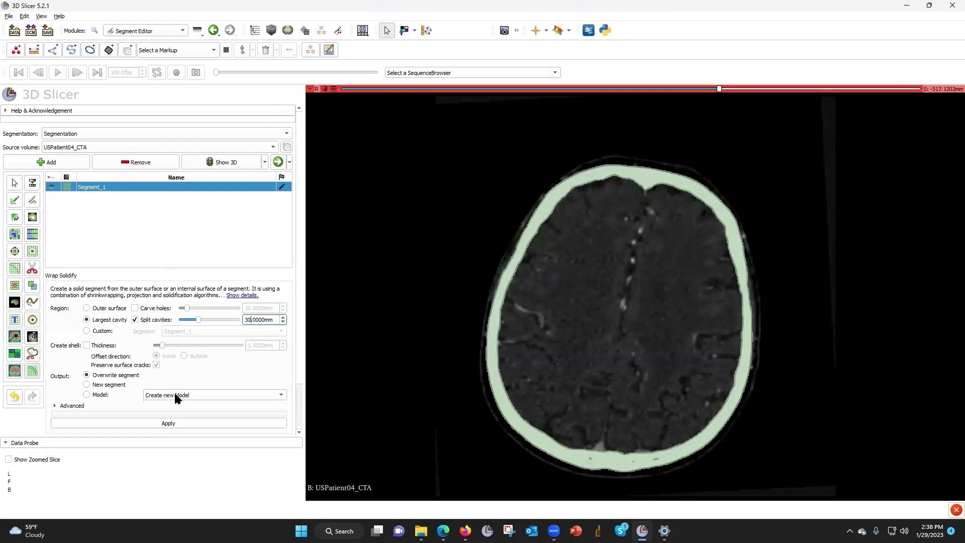
{"action": "left_click", "coordinate": [144, 423]}
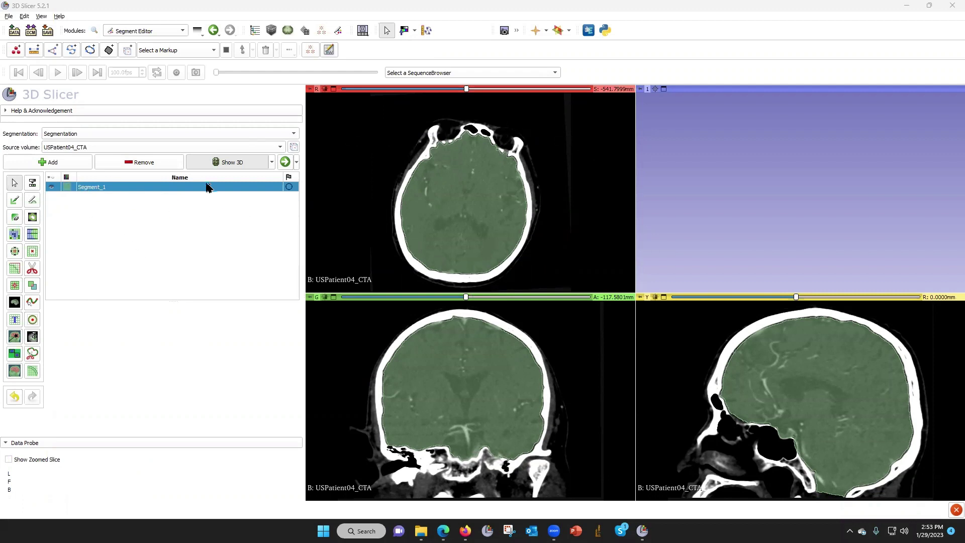
Mask everything outside Segment_1 to -1000 into a new volume named 'Brain no skull'
{"action": "left_click", "coordinate": [14, 303]}
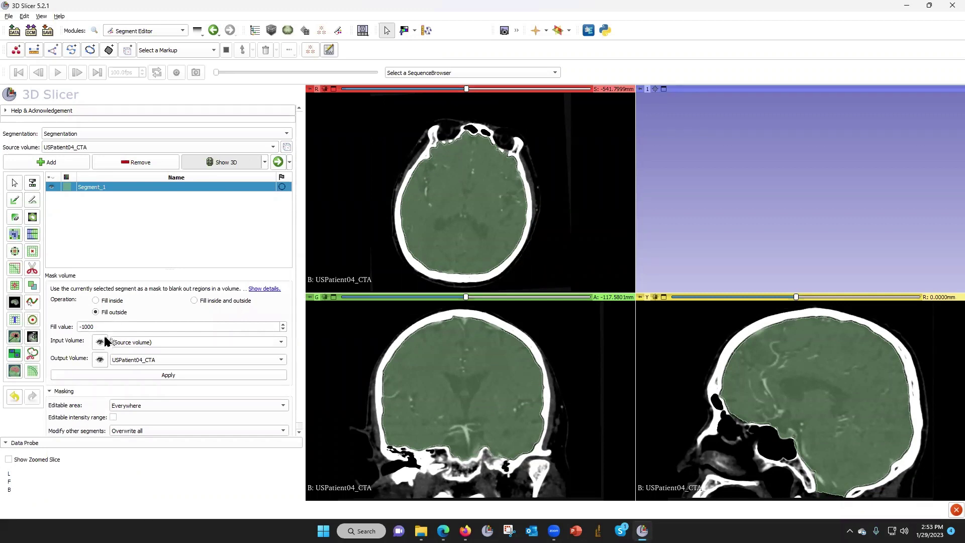
{"action": "left_click", "coordinate": [110, 325]}
{"action": "left_click", "coordinate": [168, 358]}
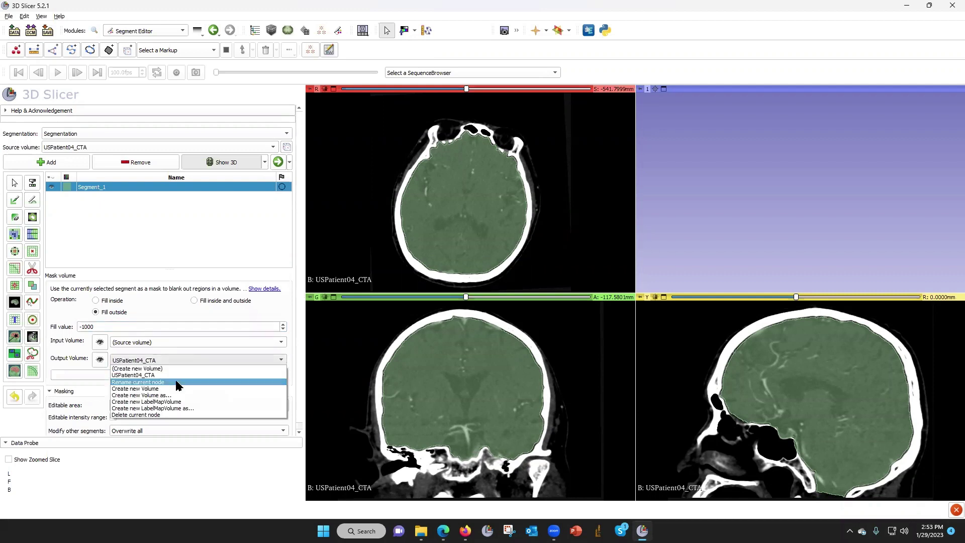
{"action": "left_click", "coordinate": [181, 395]}
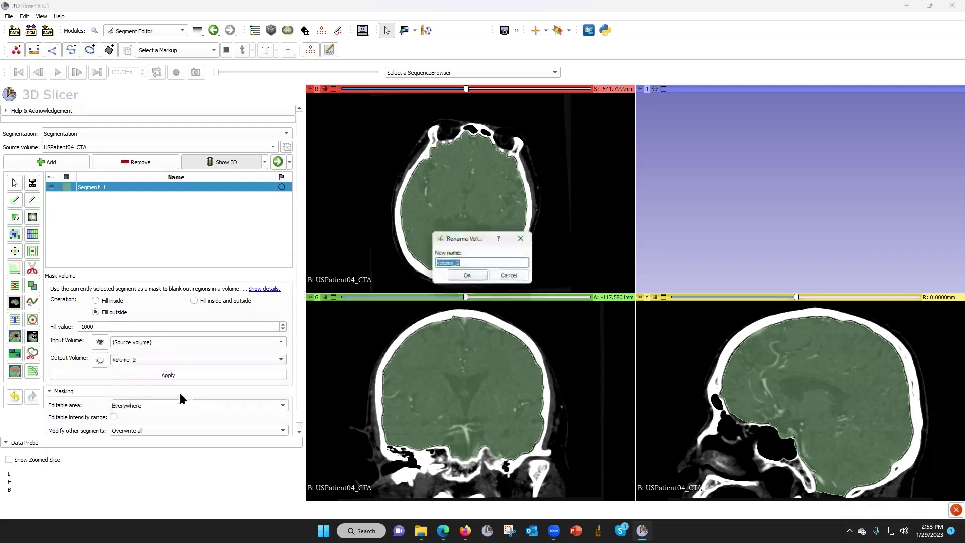
{"action": "type", "text": "Brain no skull"}
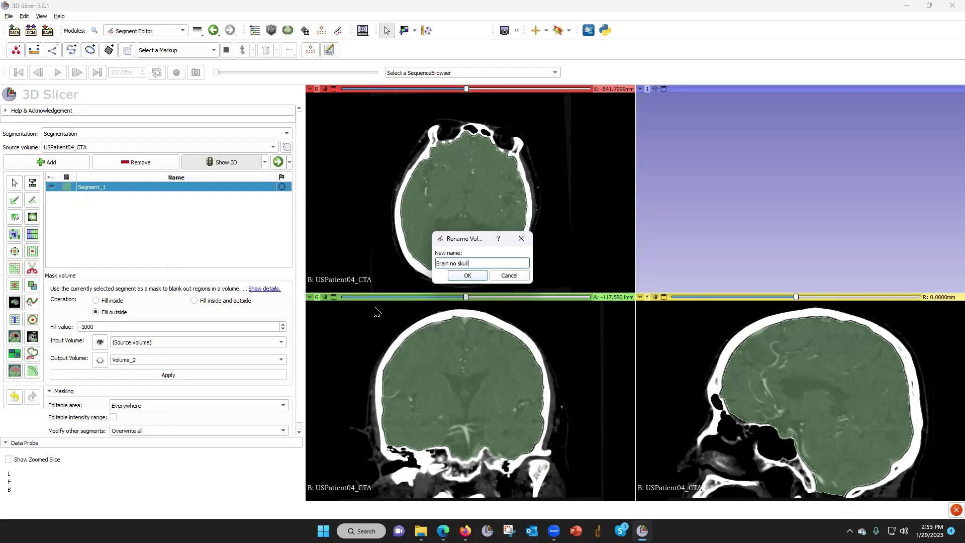
{"action": "key", "text": "Return"}
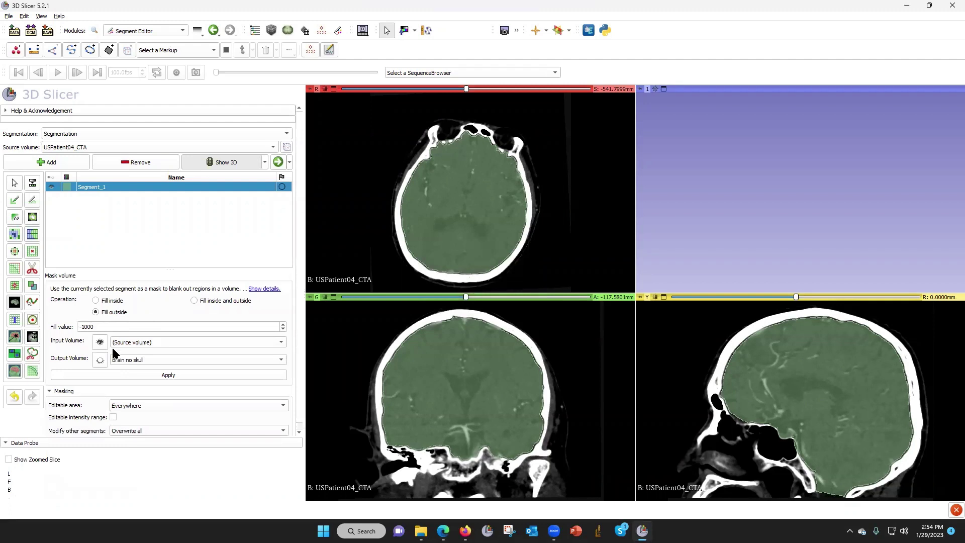
{"action": "left_click", "coordinate": [152, 373]}
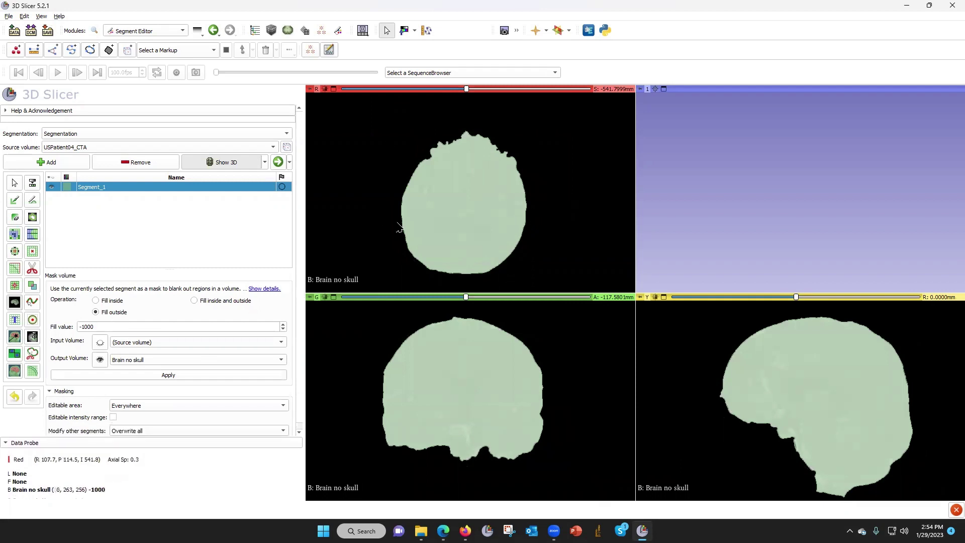
Hide Segment_1 and set the source volume to Brain no skull
{"action": "left_click", "coordinate": [51, 187]}
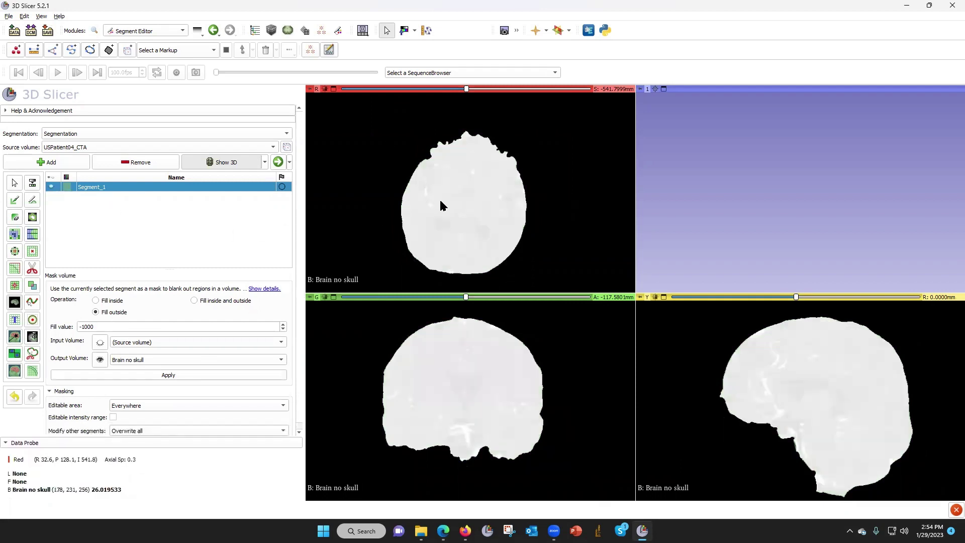
{"action": "left_click", "coordinate": [404, 31]}
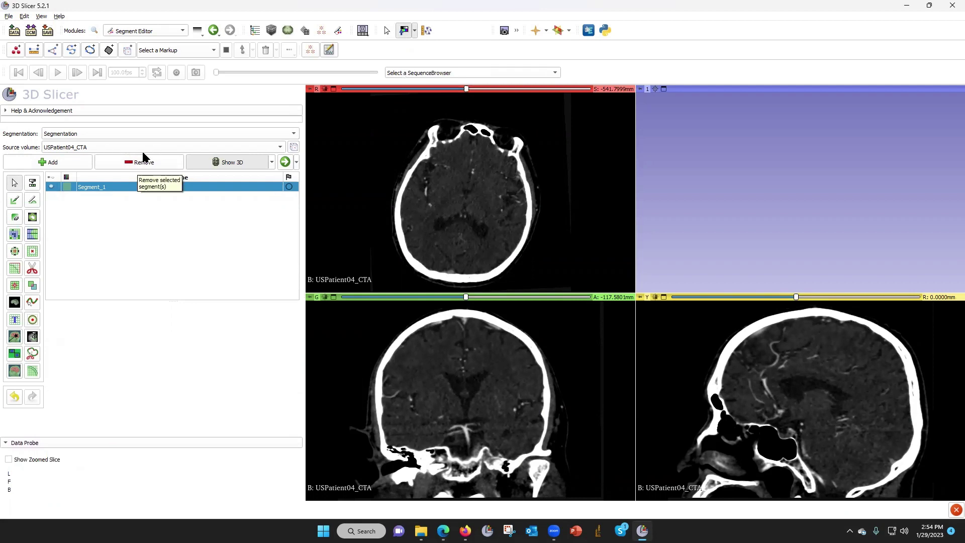
{"action": "left_click", "coordinate": [207, 147]}
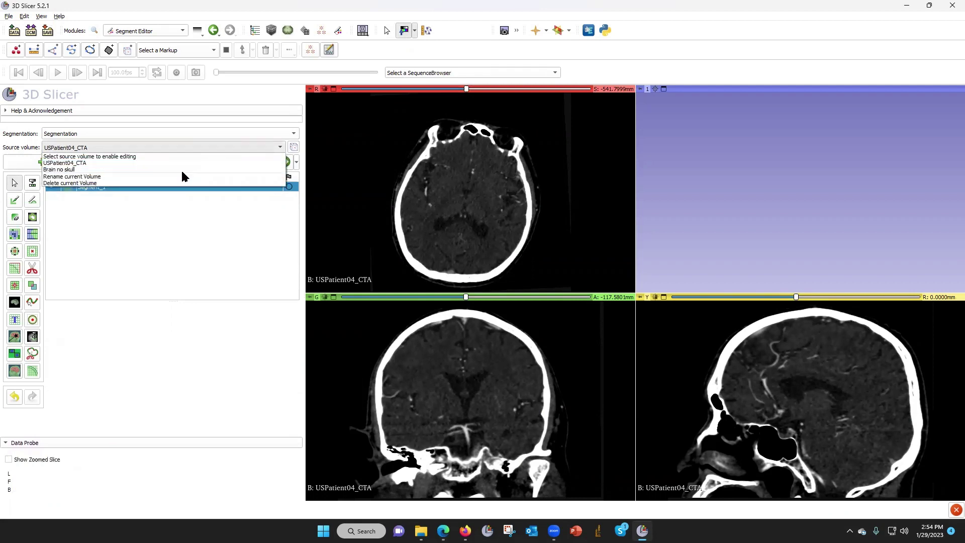
{"action": "left_click", "coordinate": [75, 170]}
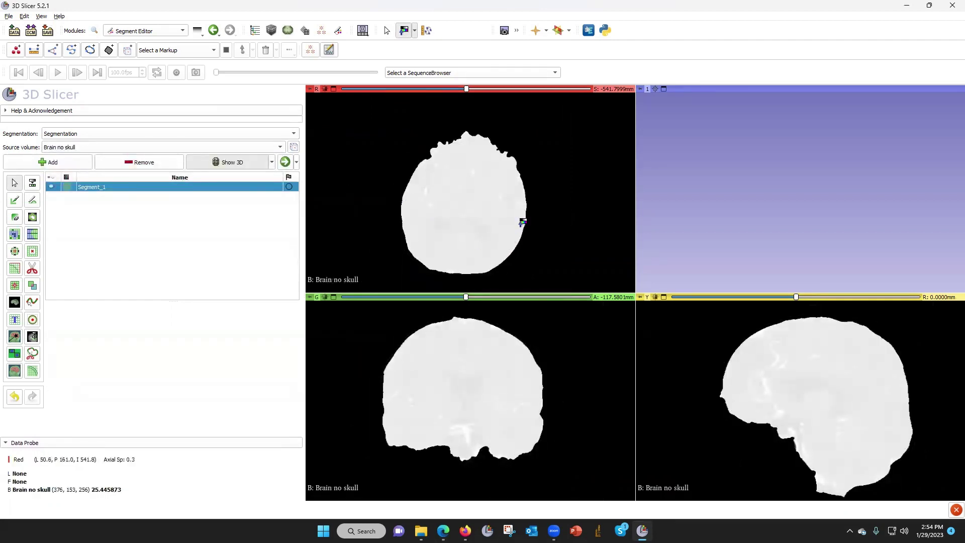
Adjust window/level to reveal vessels, keep Segment_1 hidden, and add a new empty segment
{"action": "left_click_drag", "start_coordinate": [450, 181], "coordinate": [352, 241]}
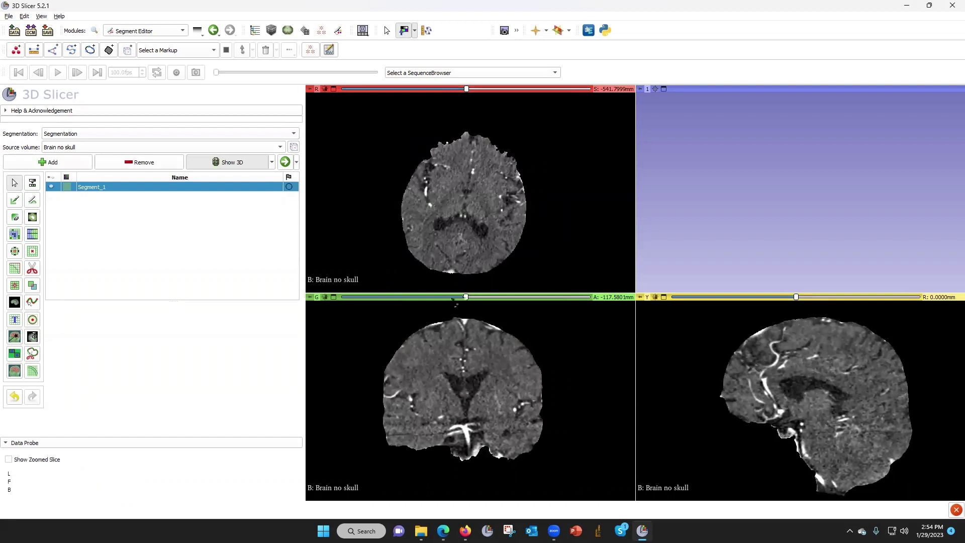
{"action": "left_click_drag", "start_coordinate": [465, 297], "coordinate": [437, 301]}
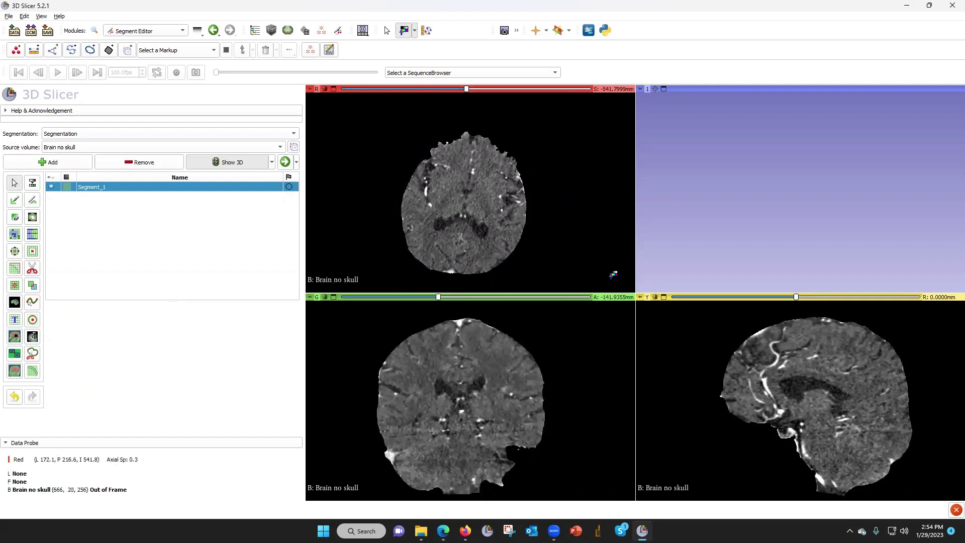
{"action": "left_click", "coordinate": [52, 186]}
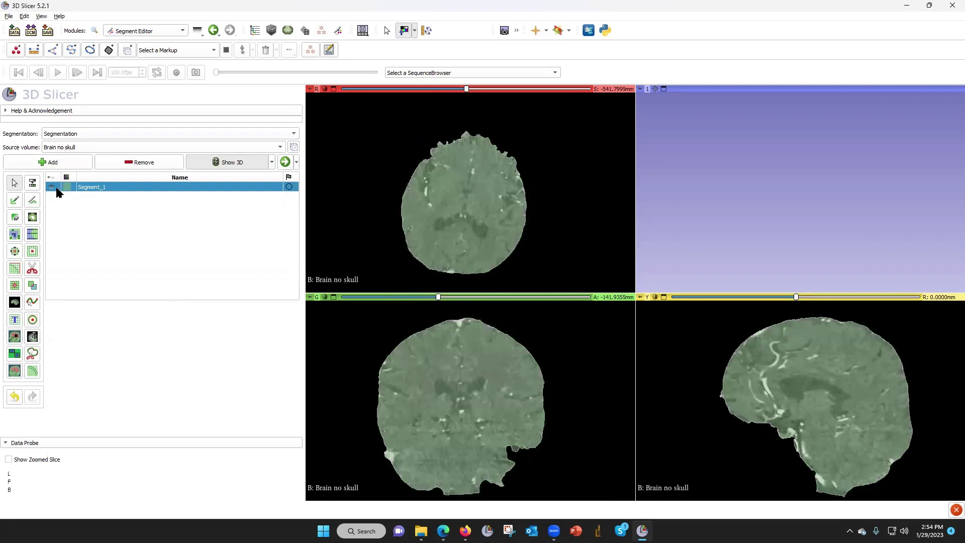
{"action": "left_click", "coordinate": [53, 187]}
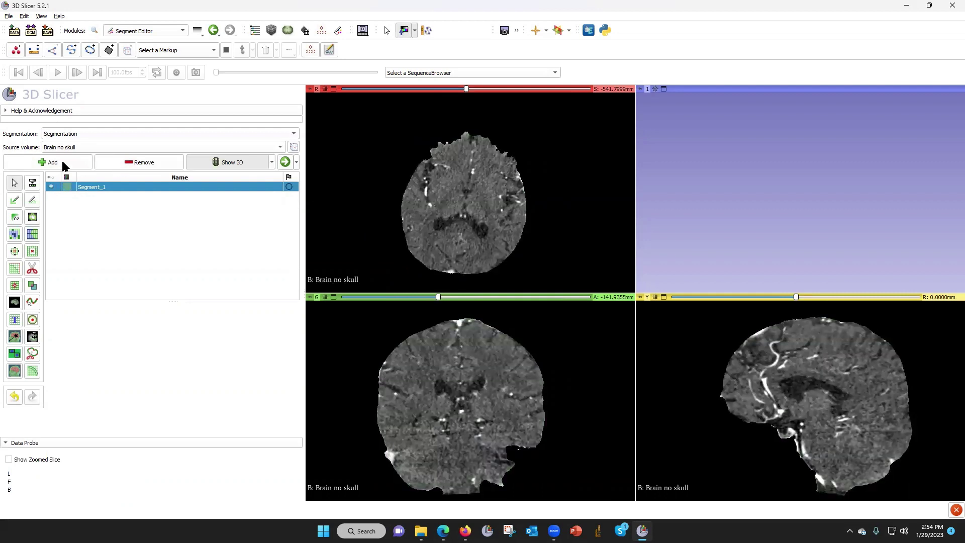
{"action": "left_click", "coordinate": [52, 162]}
Label the new segment as a red Artery and threshold it at 60.00–299.13
{"action": "double_click", "coordinate": [68, 197]}
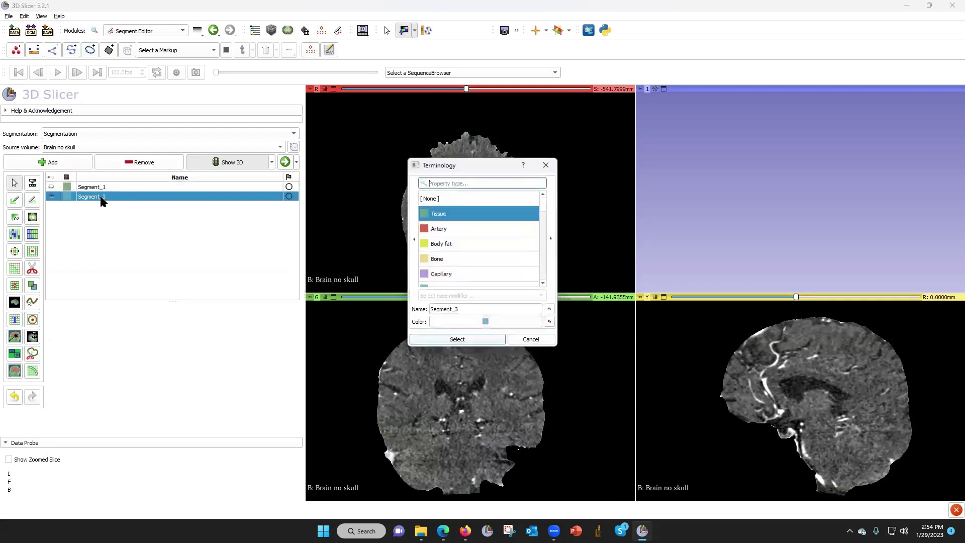
{"action": "left_click", "coordinate": [440, 230]}
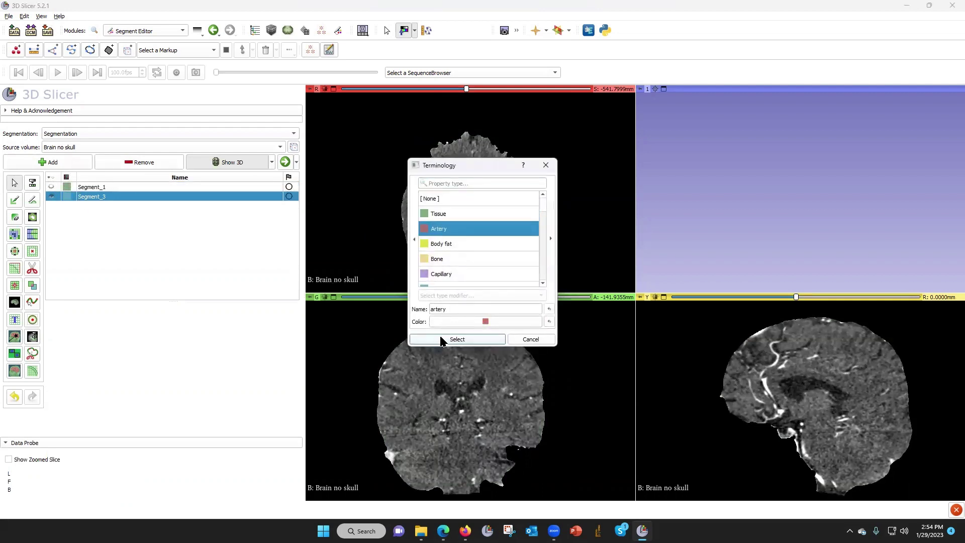
{"action": "left_click", "coordinate": [456, 339]}
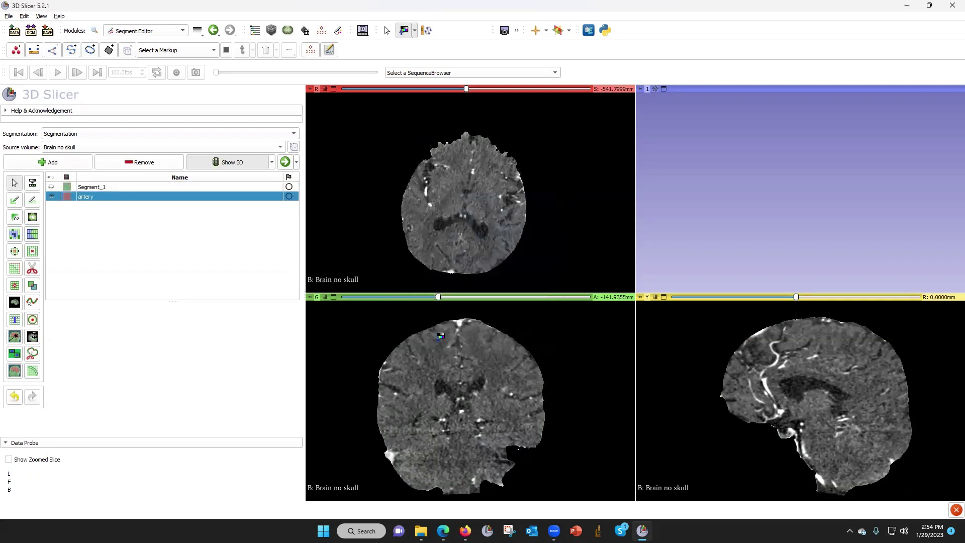
{"action": "left_click", "coordinate": [33, 182]}
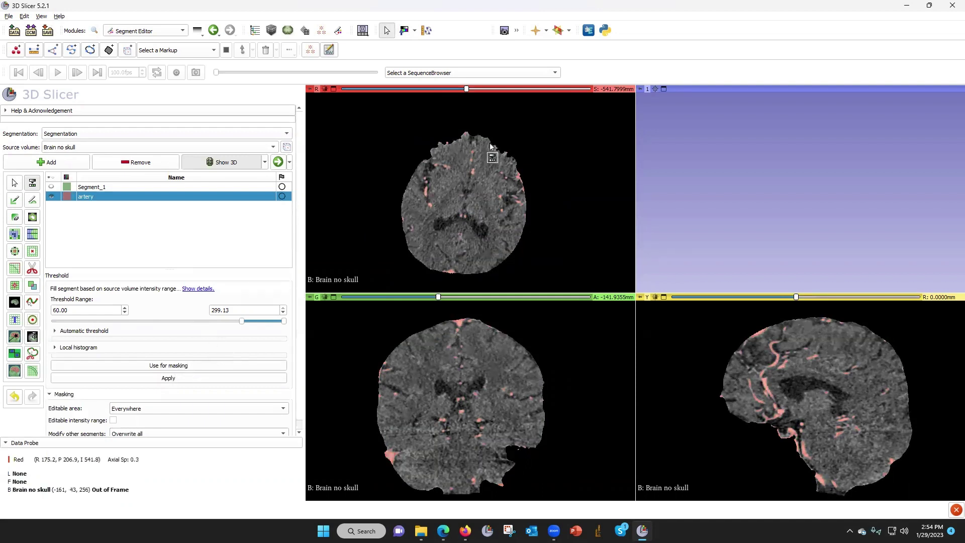
{"action": "left_click_drag", "start_coordinate": [467, 89], "coordinate": [536, 90]}
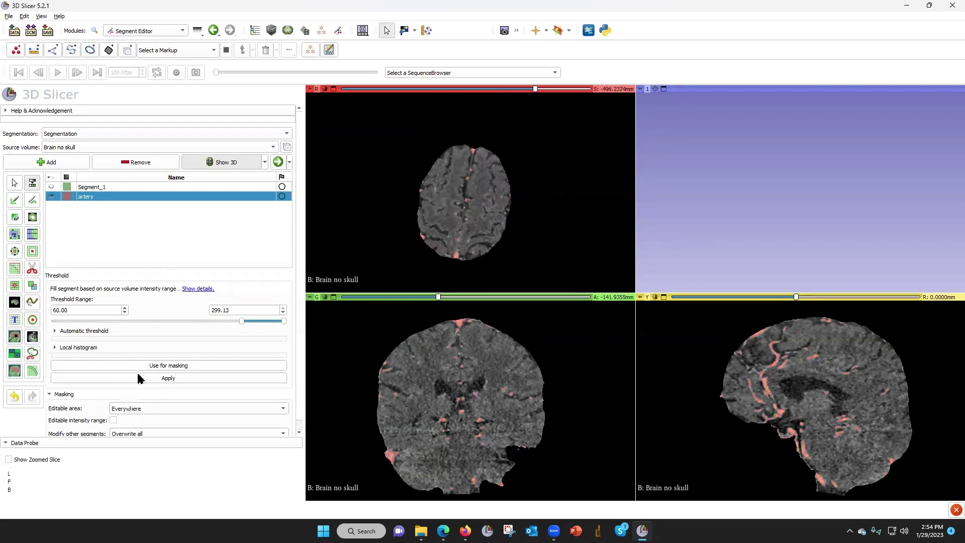
Show the segmentation in 3D, centred and enlarged to a single 3D view
{"action": "left_click", "coordinate": [216, 163]}
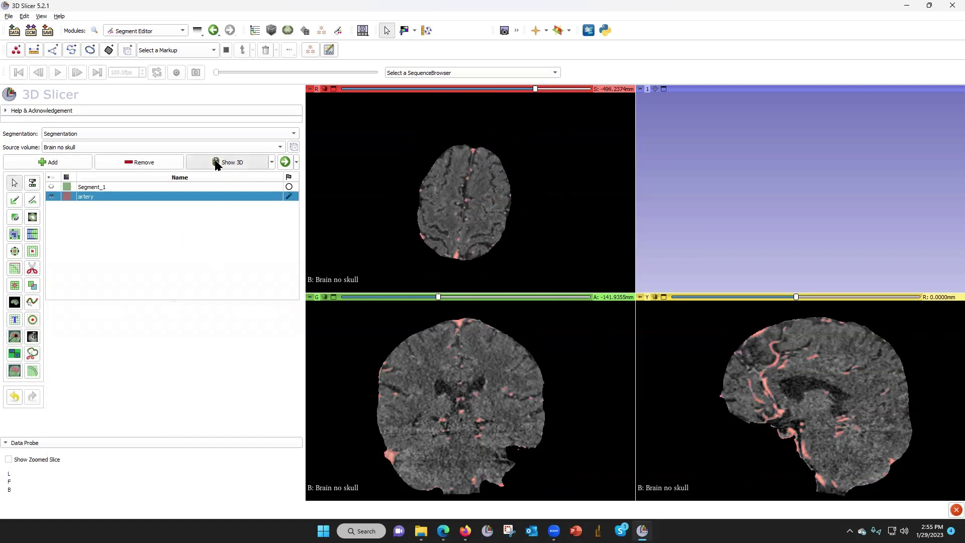
{"action": "left_click", "coordinate": [656, 89]}
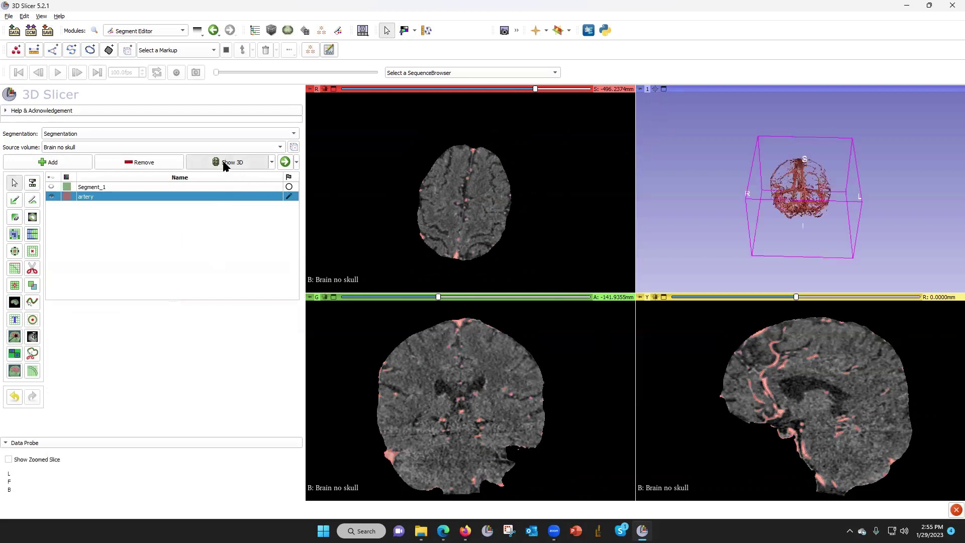
{"action": "left_click", "coordinate": [664, 89]}
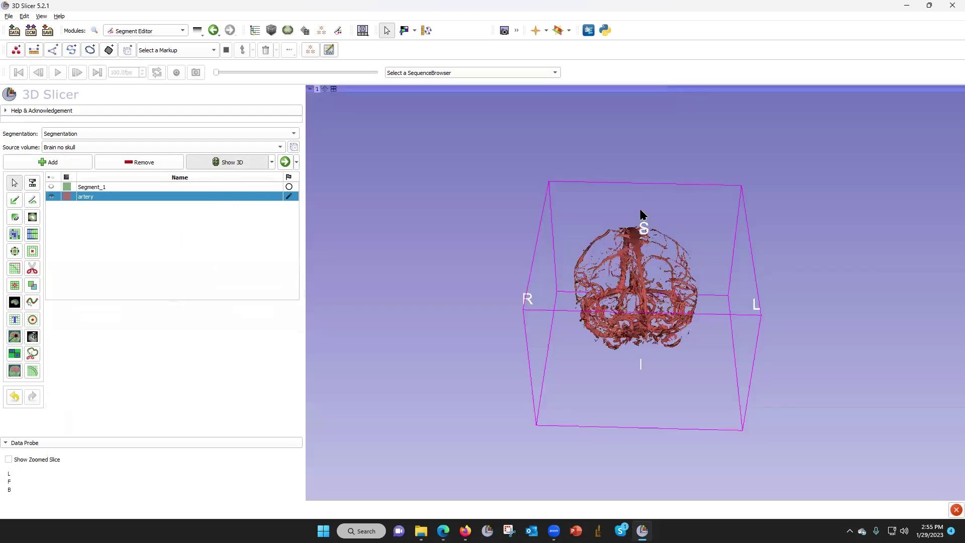
{"action": "scroll", "coordinate": [637, 325], "scroll_direction": "down", "scroll_amount": 3}
{"action": "scroll", "coordinate": [639, 332], "scroll_direction": "up", "scroll_amount": 3}
{"action": "scroll", "coordinate": [639, 336], "scroll_direction": "up", "scroll_amount": 3}
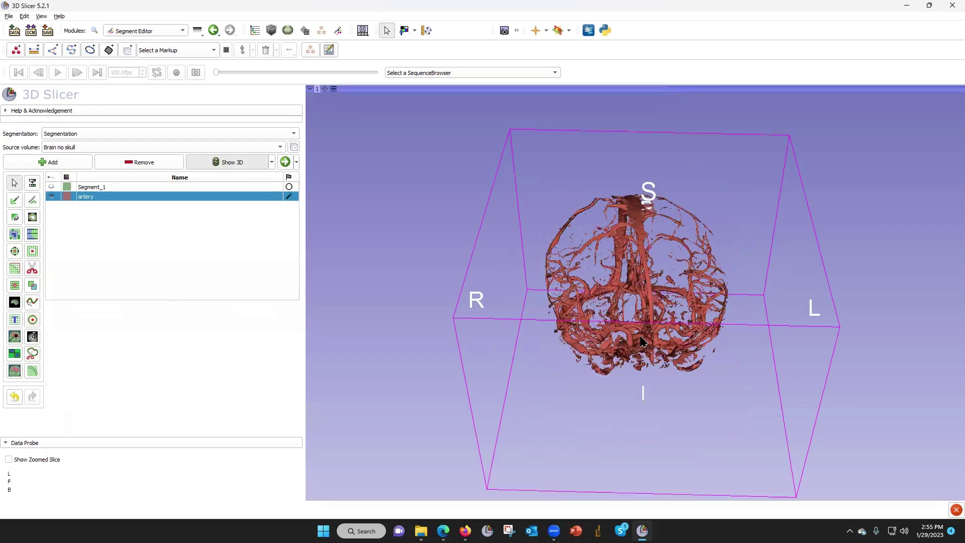
Rotate the artery vessel tree to view it from several sides with superior facing up
{"action": "left_click_drag", "start_coordinate": [676, 338], "coordinate": [603, 354]}
{"action": "left_click_drag", "start_coordinate": [479, 346], "coordinate": [589, 360]}
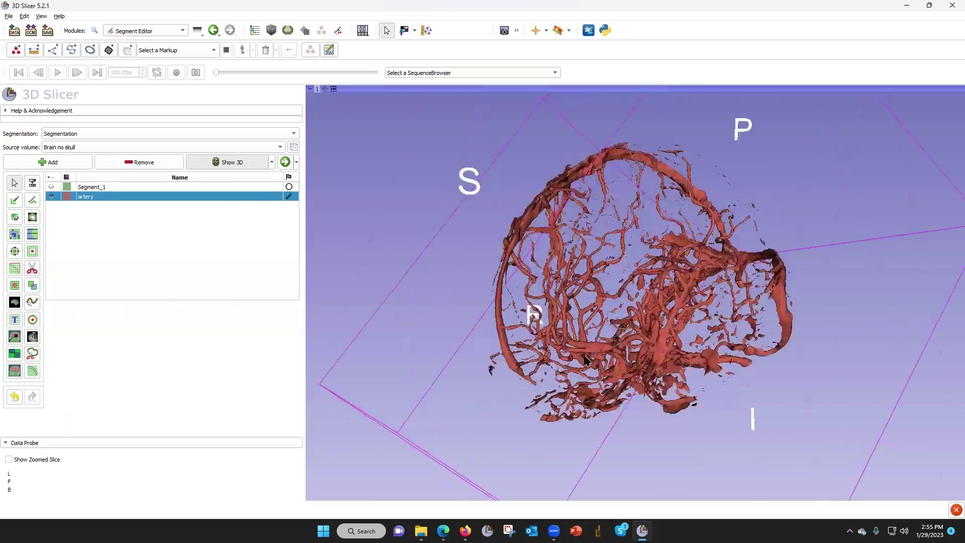
{"action": "scroll", "coordinate": [582, 356], "scroll_direction": "up", "scroll_amount": 3}
{"action": "scroll", "coordinate": [693, 286], "scroll_direction": "down", "scroll_amount": 3}
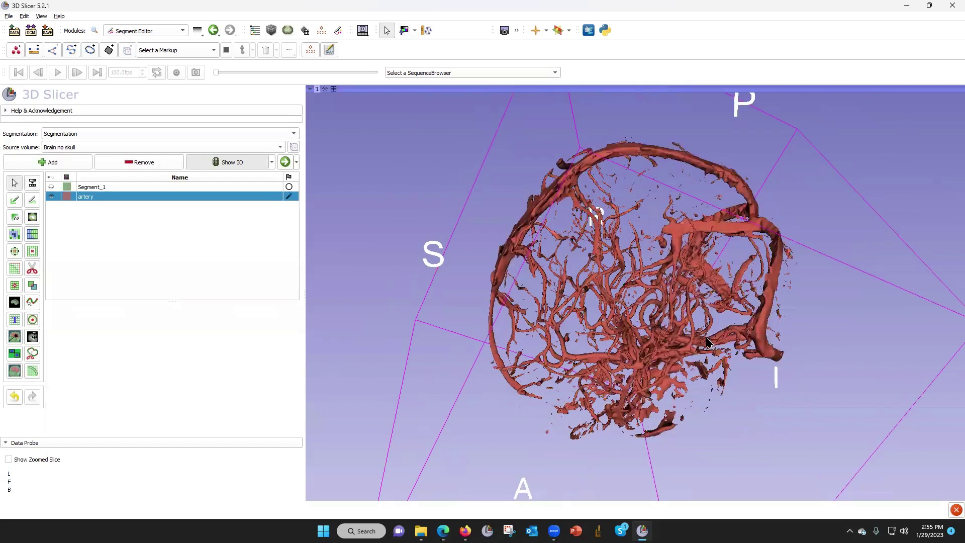
{"action": "left_click_drag", "start_coordinate": [784, 336], "coordinate": [507, 222]}
{"action": "left_click_drag", "start_coordinate": [613, 292], "coordinate": [669, 275]}
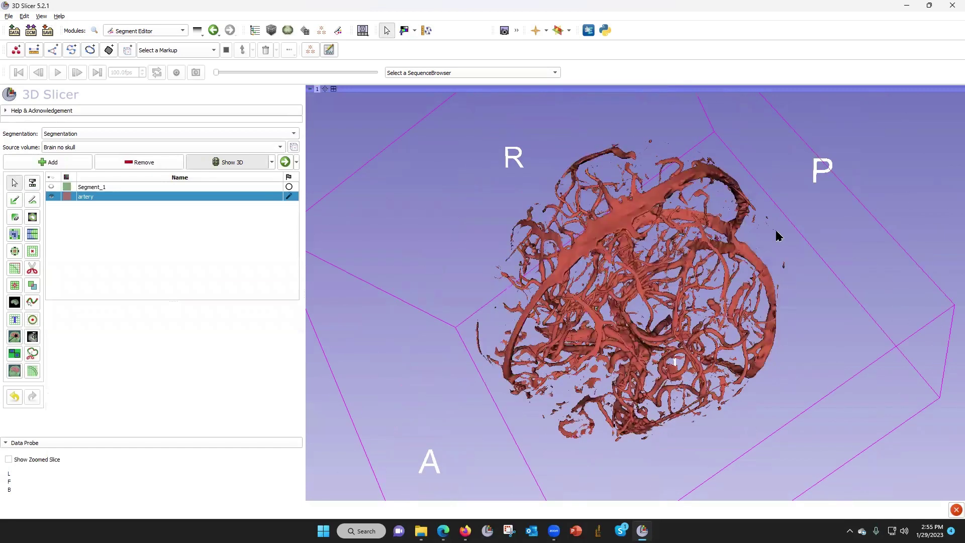
{"action": "left_click_drag", "start_coordinate": [645, 369], "coordinate": [580, 382]}
{"action": "left_click_drag", "start_coordinate": [443, 370], "coordinate": [508, 402]}
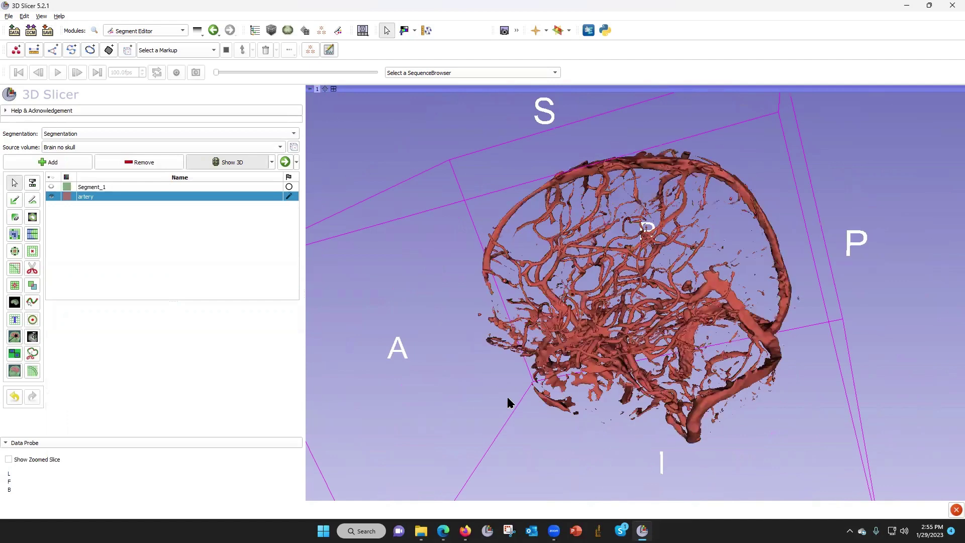
{"action": "left_click_drag", "start_coordinate": [451, 409], "coordinate": [502, 388]}
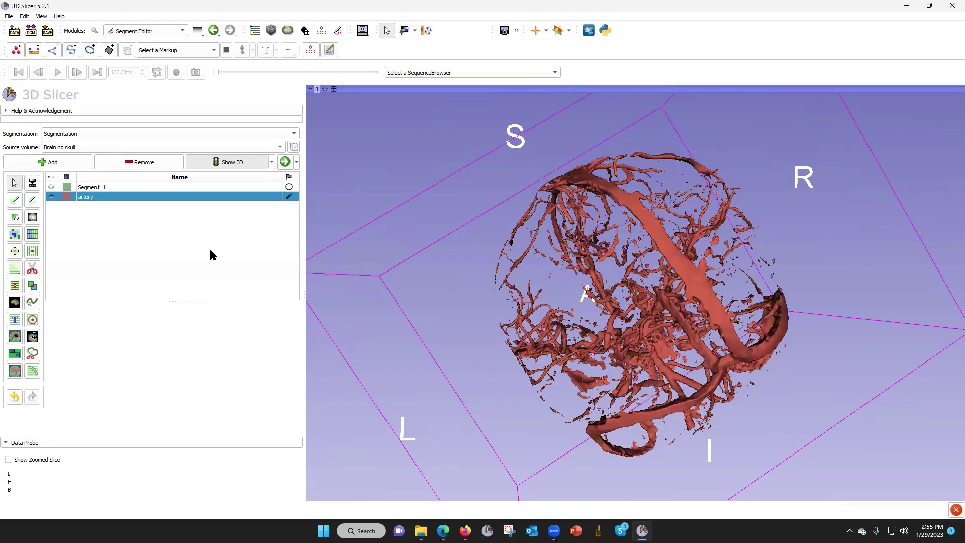
Add a test segment and then remove it, staying in Segment Editor
{"action": "left_click", "coordinate": [58, 166]}
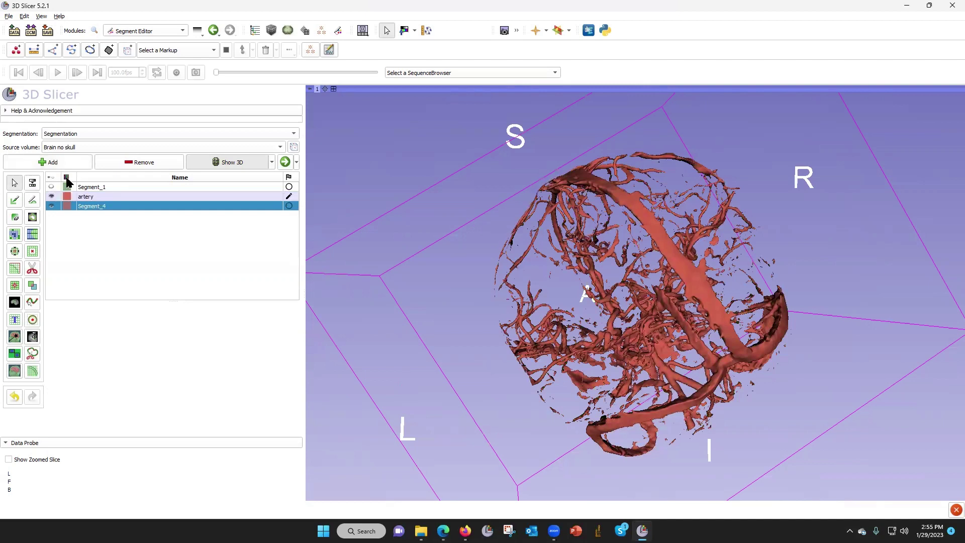
{"action": "left_click", "coordinate": [125, 147]}
{"action": "left_click", "coordinate": [149, 110]}
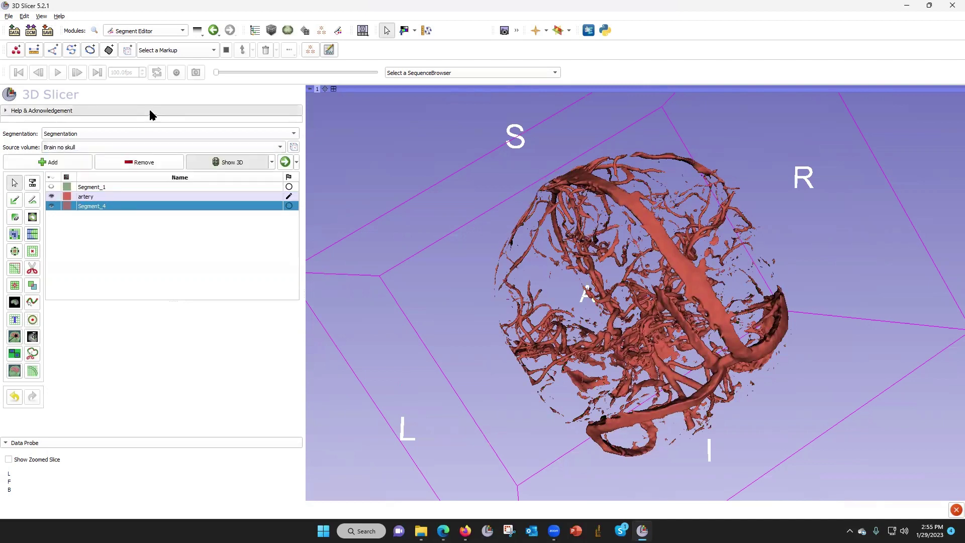
{"action": "left_click", "coordinate": [147, 110]}
{"action": "left_click", "coordinate": [137, 31]}
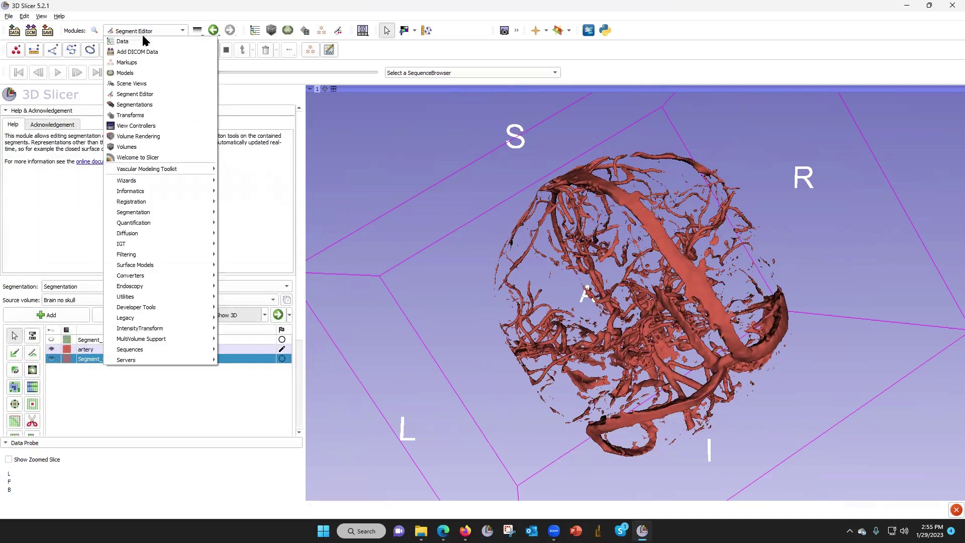
{"action": "left_click", "coordinate": [157, 95]}
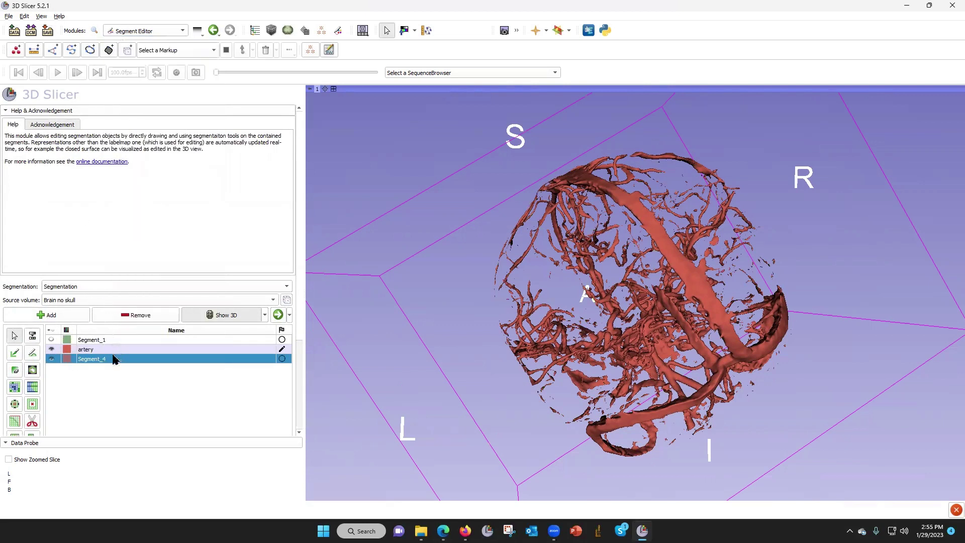
{"action": "left_click", "coordinate": [131, 313]}
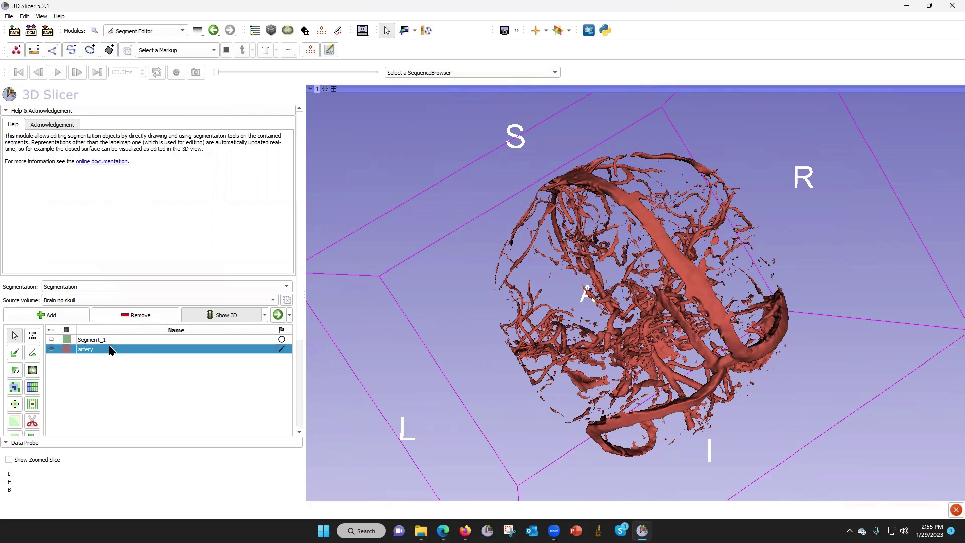
{"action": "left_click", "coordinate": [6, 111]}
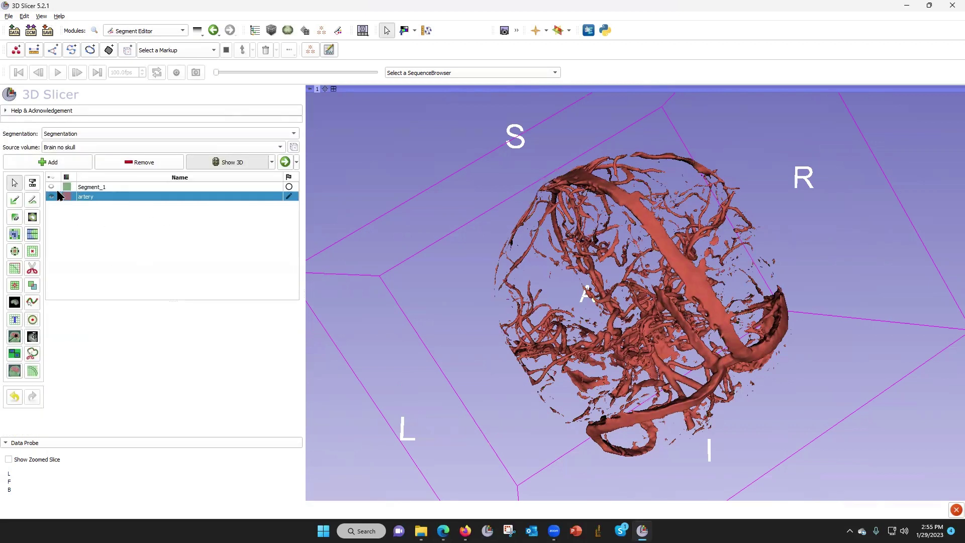
Re-threshold the artery segment with a lower bound of 55 and inspect the 3D tree
{"action": "left_click", "coordinate": [32, 182]}
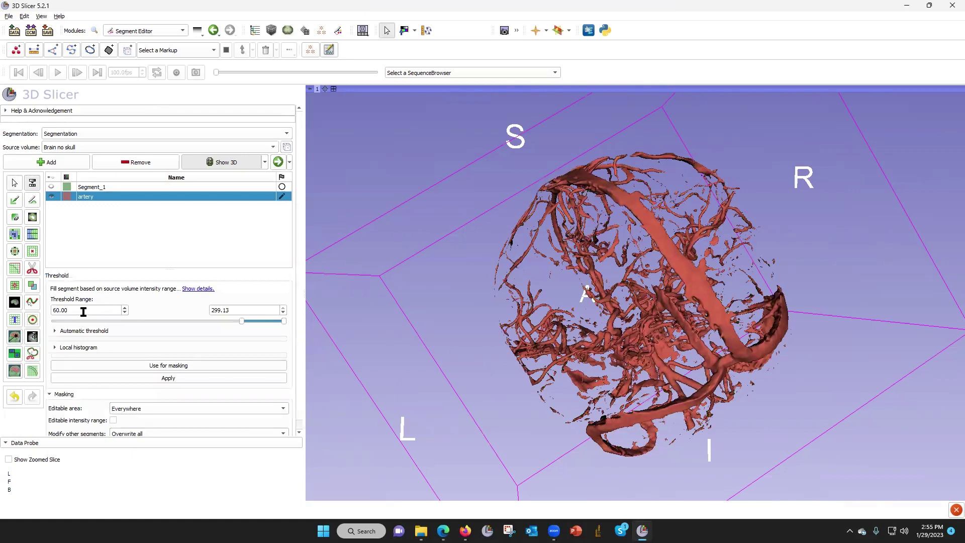
{"action": "left_click_drag", "start_coordinate": [70, 310], "coordinate": [44, 310]}
{"action": "type", "text": "55"}
{"action": "left_click", "coordinate": [174, 378]}
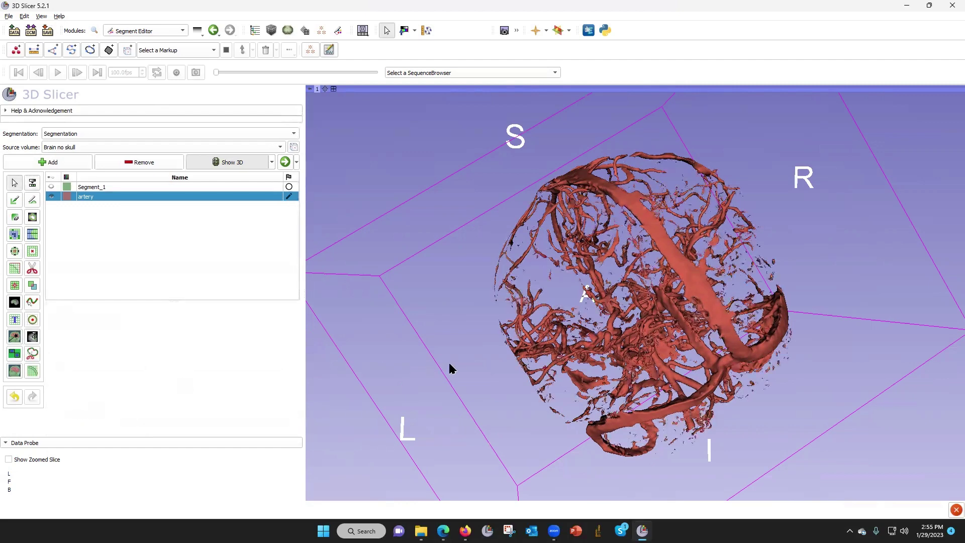
{"action": "left_click_drag", "start_coordinate": [544, 388], "coordinate": [578, 375]}
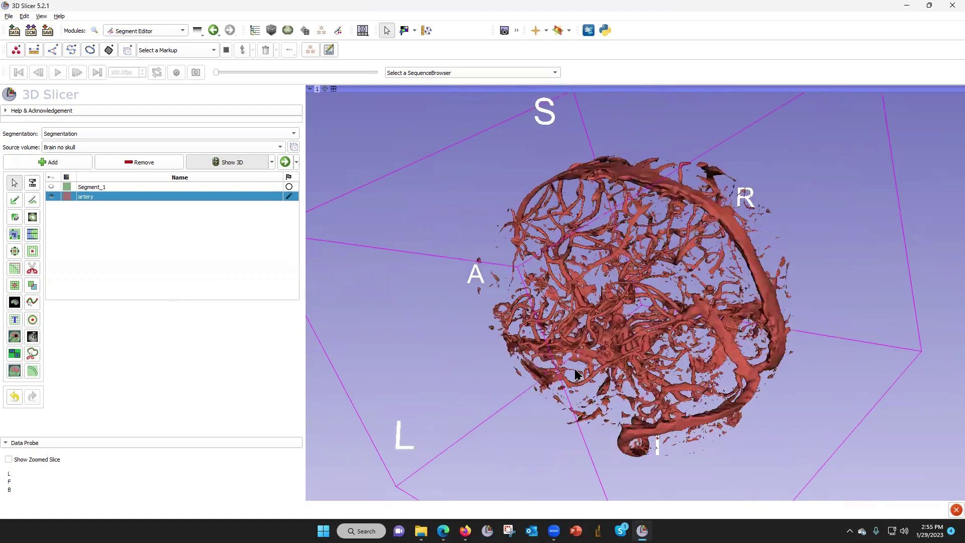
{"action": "left_click_drag", "start_coordinate": [452, 346], "coordinate": [609, 405]}
{"action": "left_click_drag", "start_coordinate": [661, 345], "coordinate": [578, 324]}
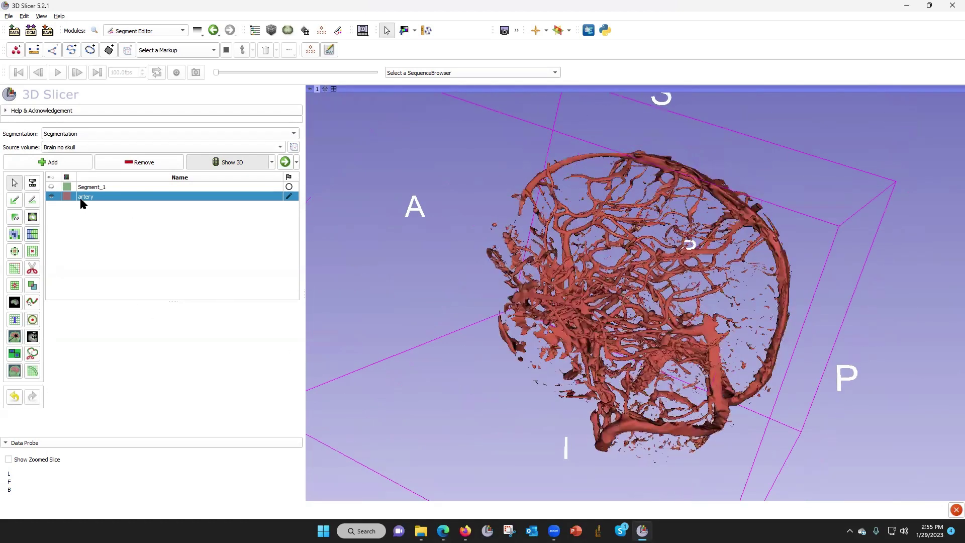
Lower the artery threshold minimum to 50, apply it, and rotate to inspect the denser tree
{"action": "left_click", "coordinate": [33, 184]}
{"action": "left_click_drag", "start_coordinate": [78, 310], "coordinate": [37, 308]}
{"action": "type", "text": "50"}
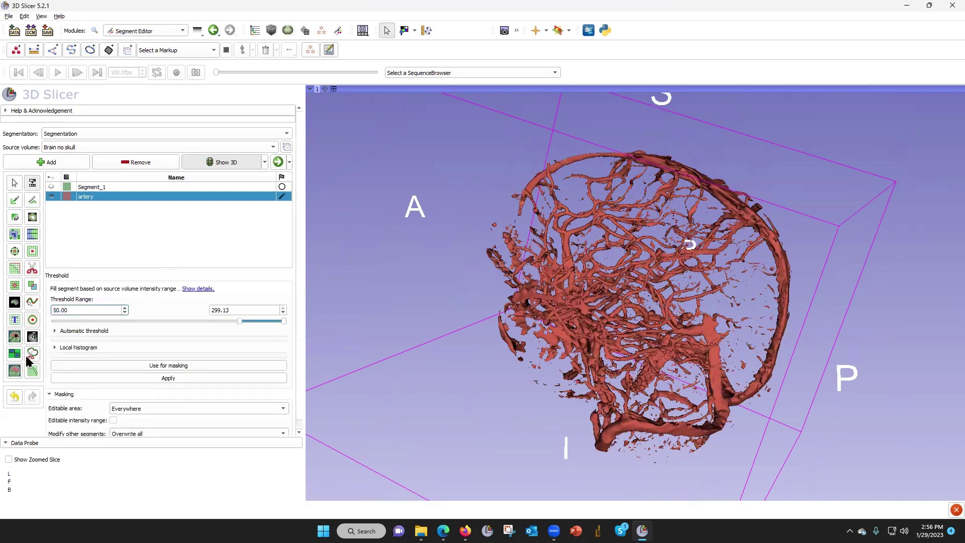
{"action": "left_click", "coordinate": [170, 381]}
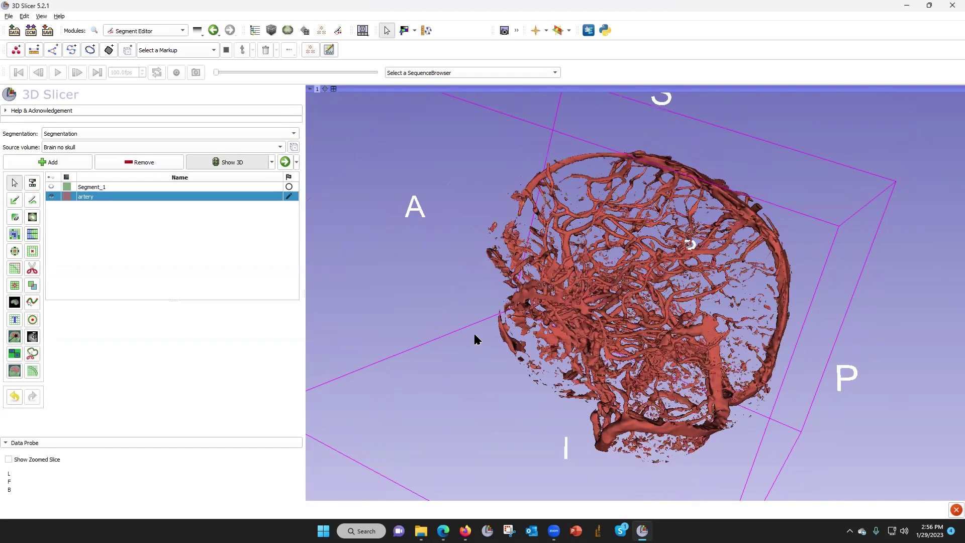
{"action": "left_click_drag", "start_coordinate": [390, 327], "coordinate": [441, 319]}
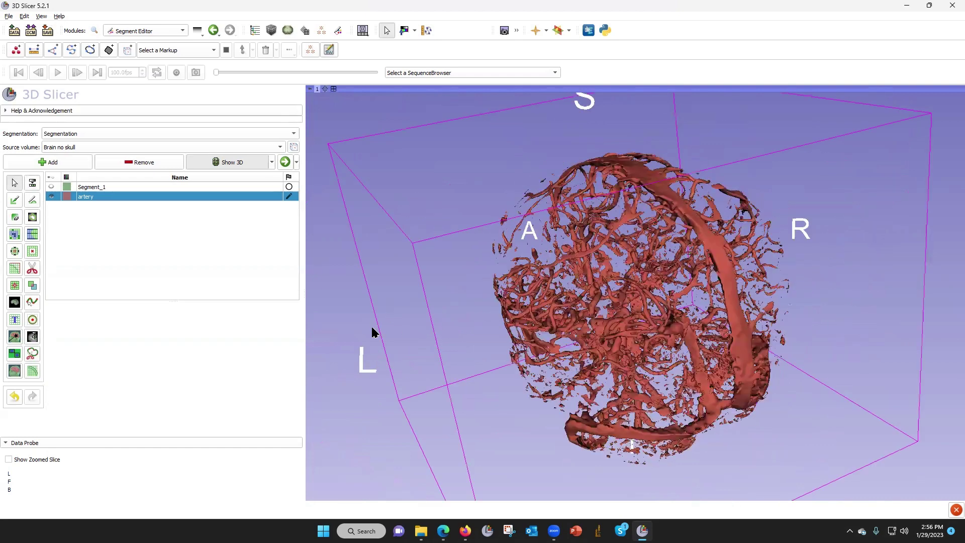
{"action": "left_click_drag", "start_coordinate": [373, 332], "coordinate": [452, 325]}
{"action": "left_click_drag", "start_coordinate": [520, 332], "coordinate": [252, 310]}
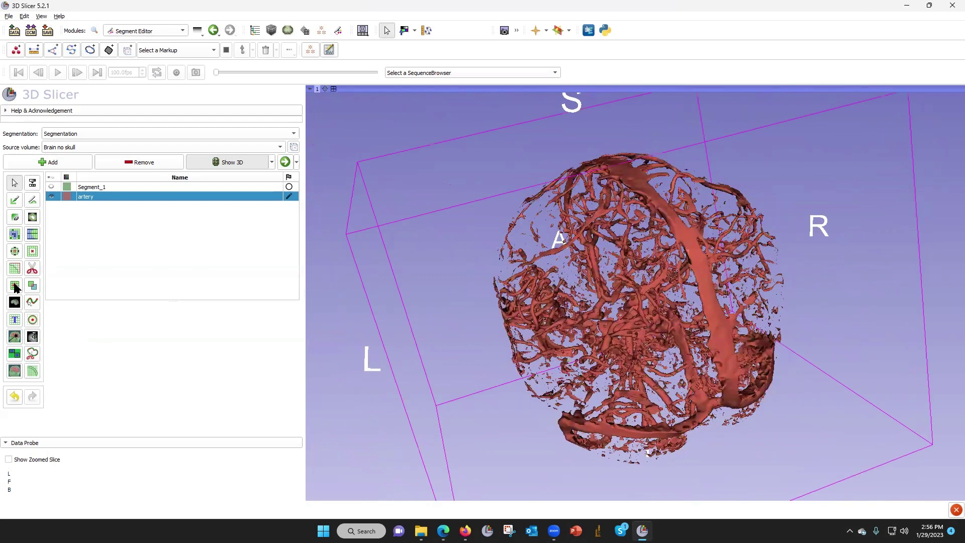
Remove islands under 1000 voxels from the artery segment and rotate to check the cleaned tree
{"action": "left_click", "coordinate": [14, 286]}
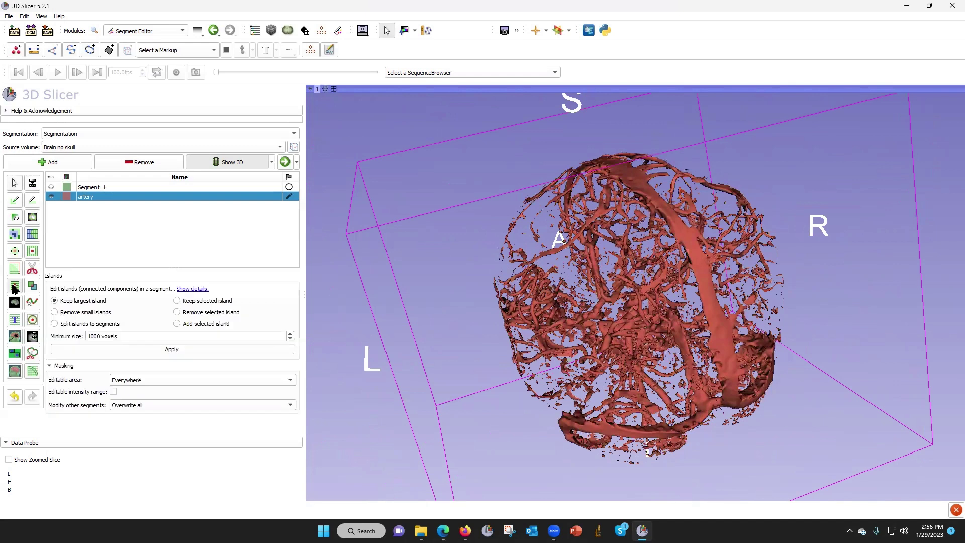
{"action": "left_click", "coordinate": [55, 312]}
{"action": "left_click", "coordinate": [153, 348]}
{"action": "left_click_drag", "start_coordinate": [486, 390], "coordinate": [710, 295]}
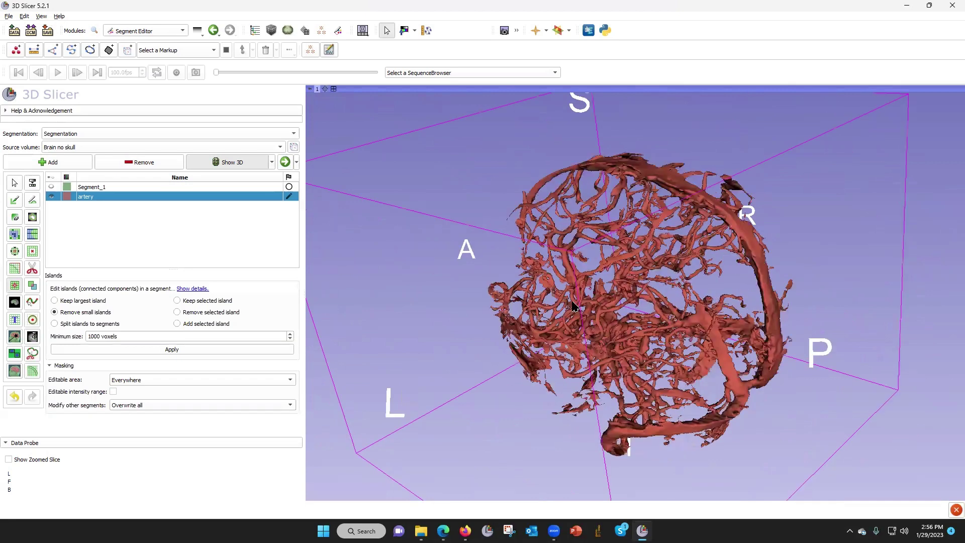
{"action": "left_click_drag", "start_coordinate": [574, 306], "coordinate": [555, 313]}
{"action": "left_click_drag", "start_coordinate": [655, 324], "coordinate": [754, 343]}
{"action": "left_click_drag", "start_coordinate": [581, 320], "coordinate": [680, 325]}
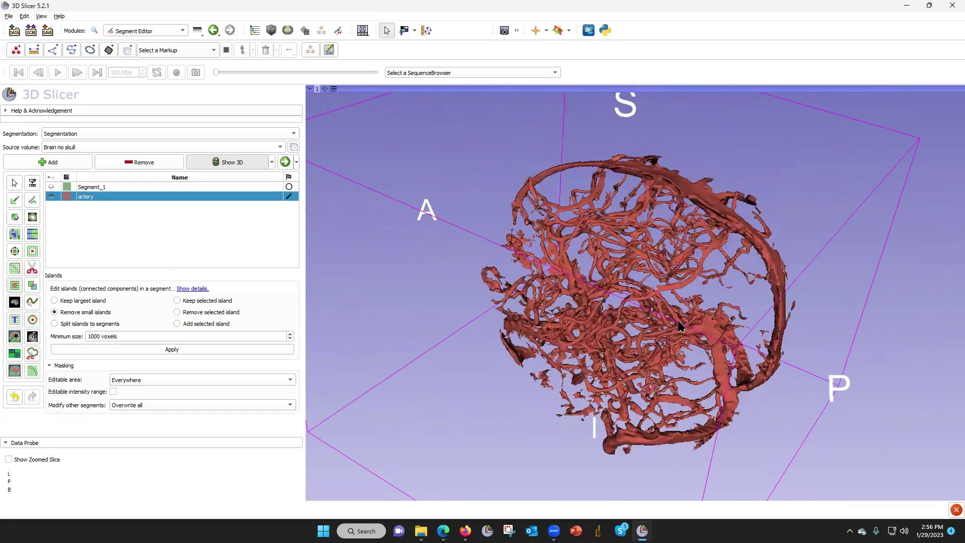
{"action": "left_click_drag", "start_coordinate": [619, 328], "coordinate": [610, 297]}
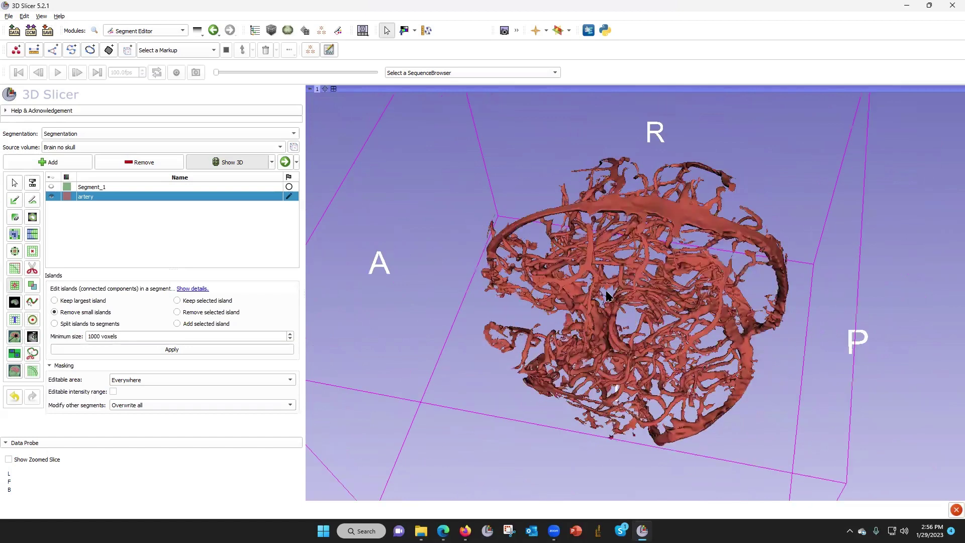
{"action": "left_click", "coordinate": [47, 30]}
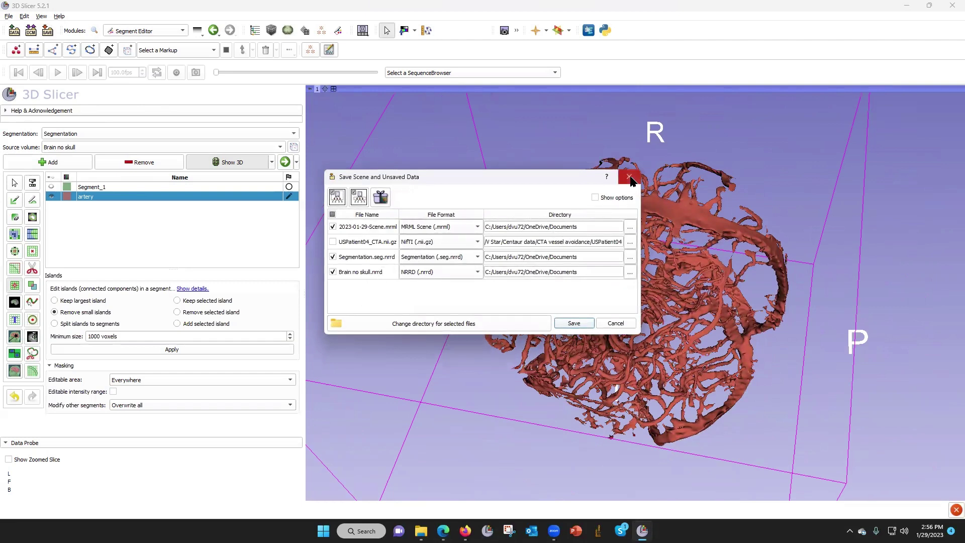
{"action": "left_click", "coordinate": [615, 323]}
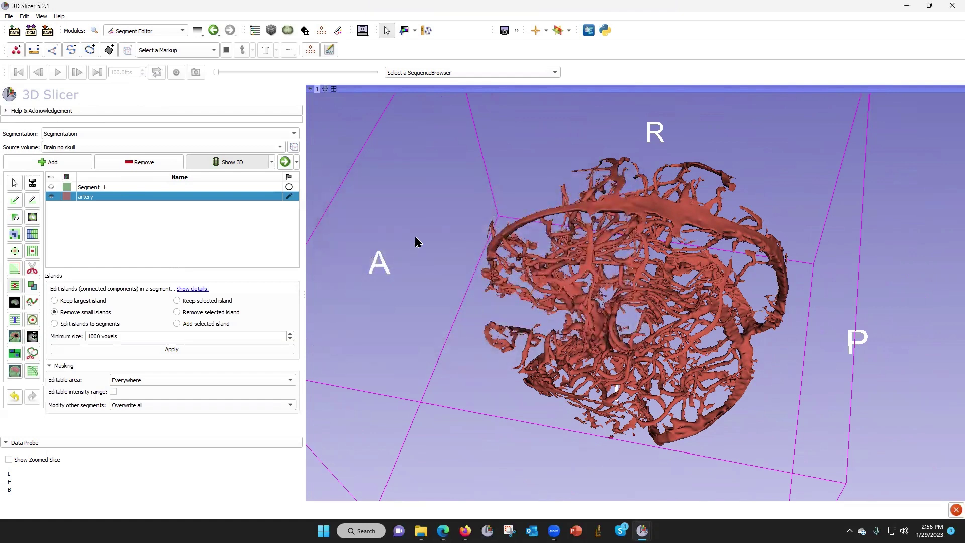